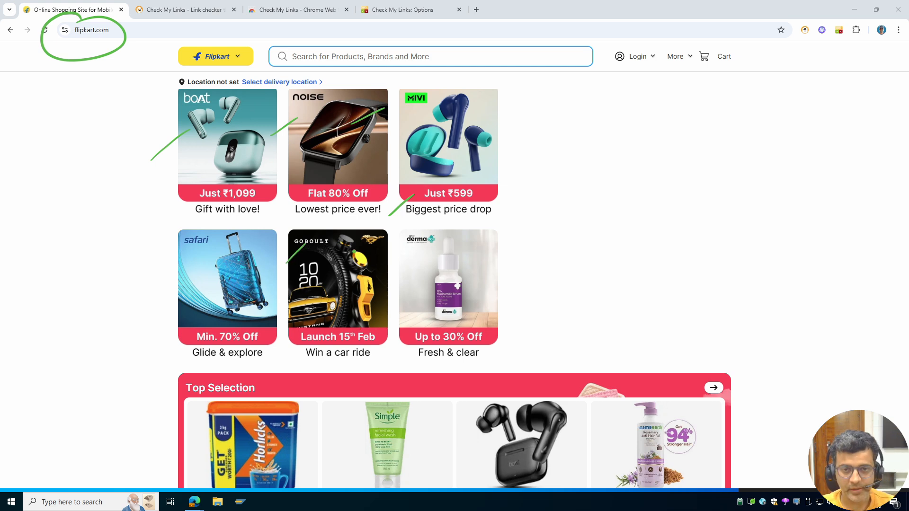
- Scroll down and back up through the current page to review it
{"action": "key", "text": "ctrl+shift+Delete"}
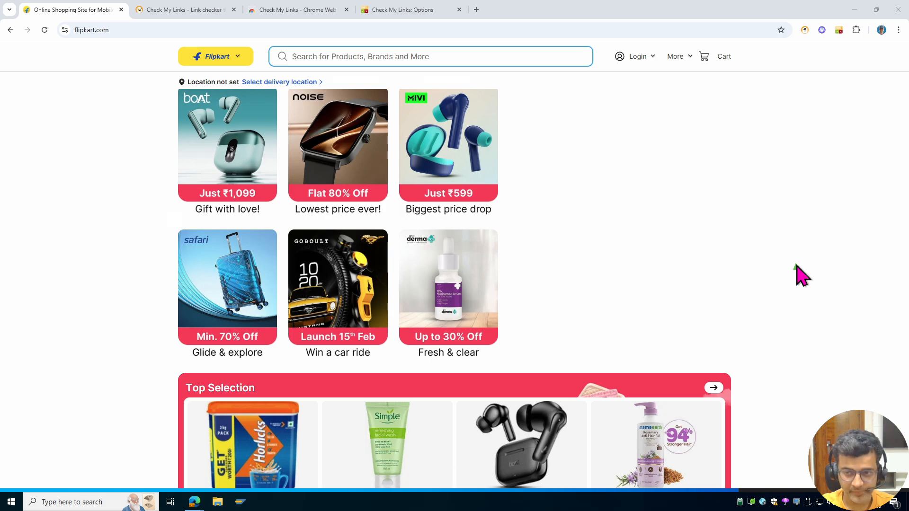
{"action": "key", "text": "ctrl+shift+d"}
{"action": "scroll", "coordinate": [804, 276], "scroll_direction": "down", "scroll_amount": 15}
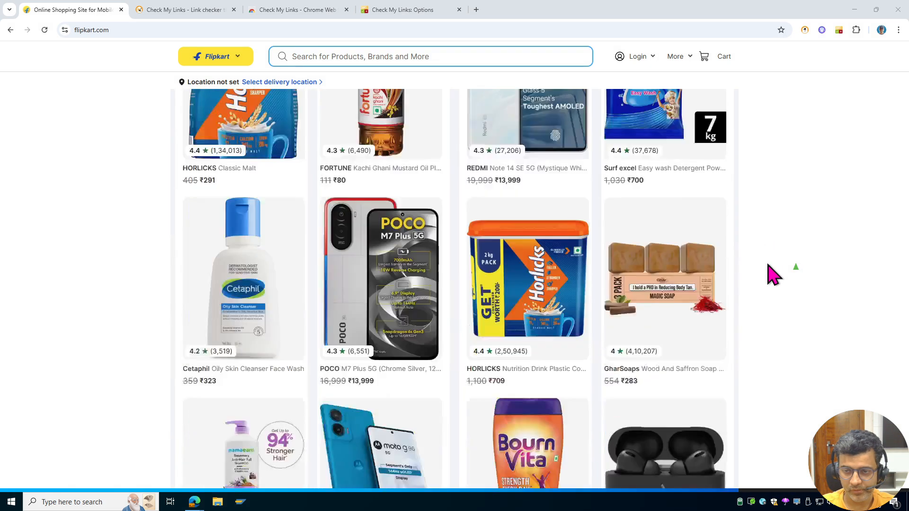
{"action": "scroll", "coordinate": [776, 276], "scroll_direction": "down", "scroll_amount": 15}
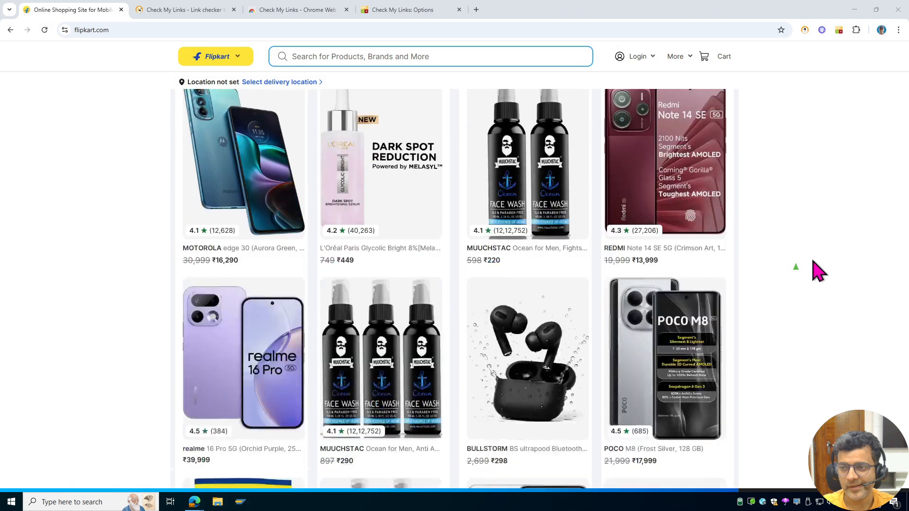
{"action": "scroll", "coordinate": [800, 279], "scroll_direction": "up", "scroll_amount": 10}
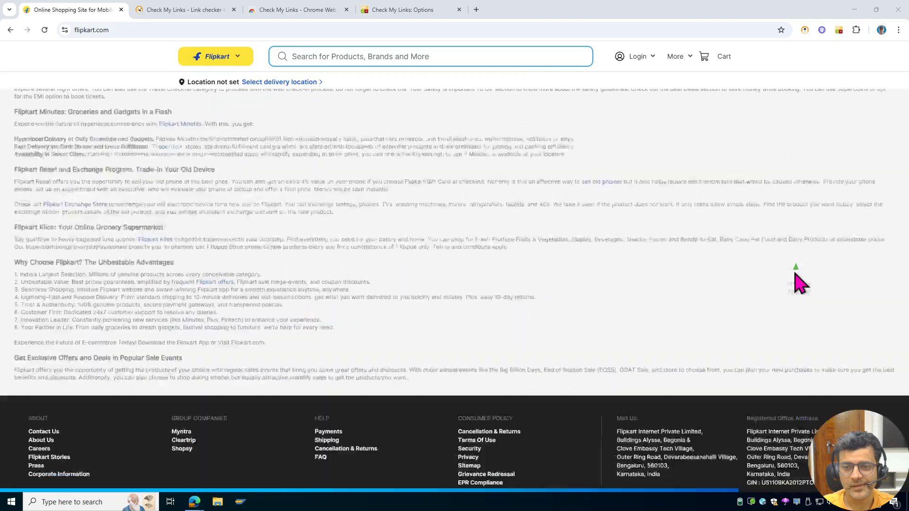
{"action": "scroll", "coordinate": [327, 350], "scroll_direction": "up", "scroll_amount": 15}
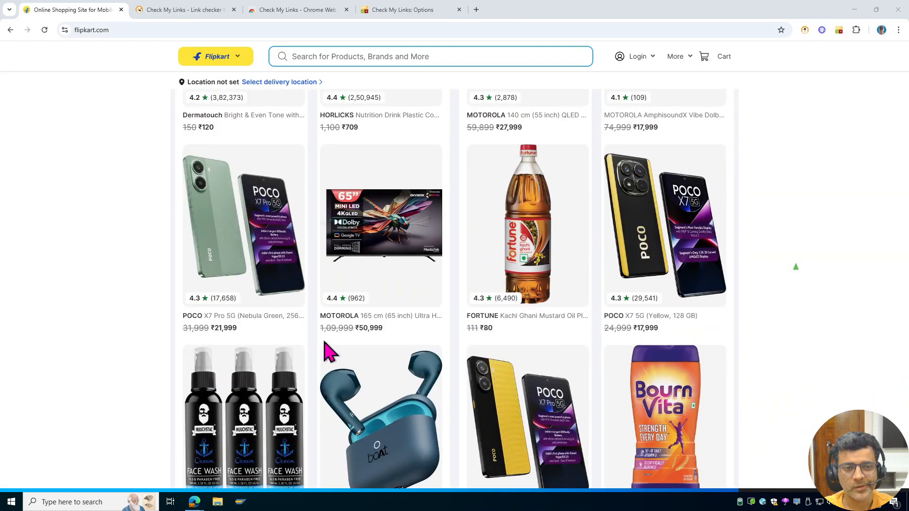
{"action": "scroll", "coordinate": [324, 342], "scroll_direction": "up", "scroll_amount": 20}
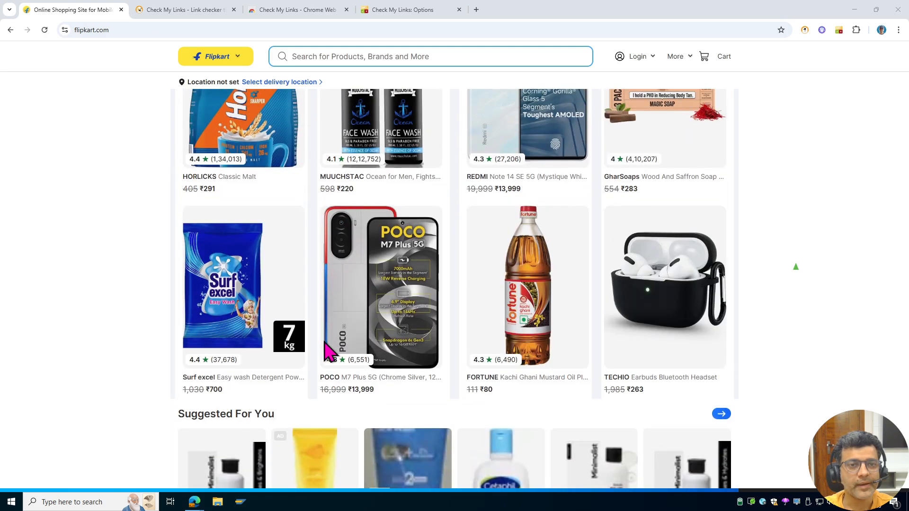
{"action": "scroll", "coordinate": [330, 351], "scroll_direction": "up", "scroll_amount": 20}
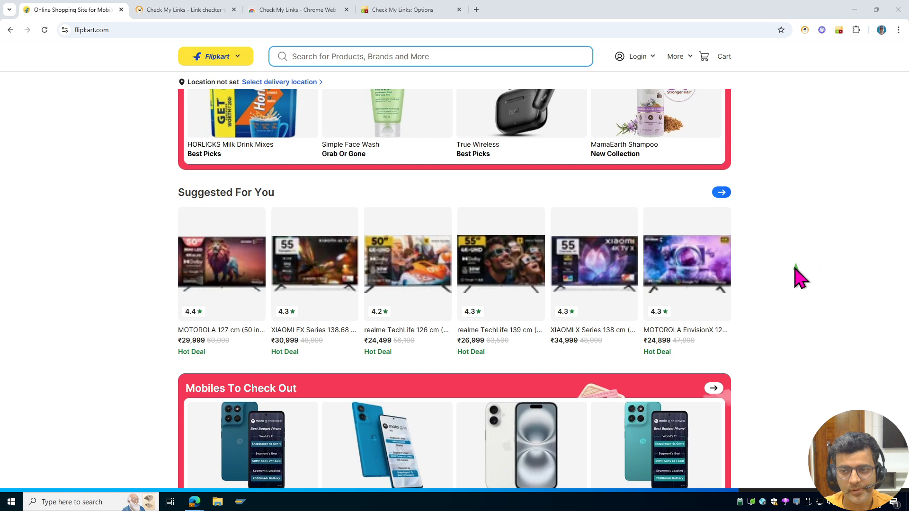
{"action": "scroll", "coordinate": [736, 300], "scroll_direction": "up", "scroll_amount": 10}
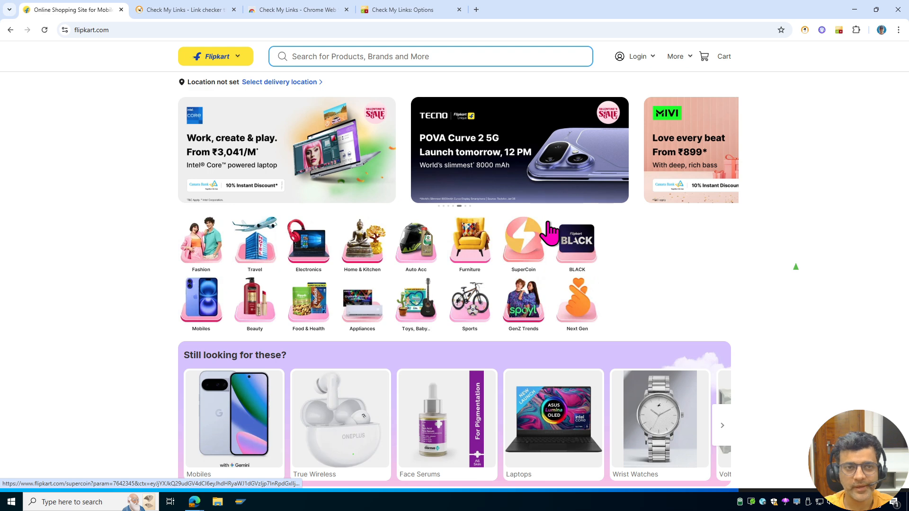
- Look over the Check My Links product page and its store listing tabs
{"action": "left_click", "coordinate": [178, 10]}
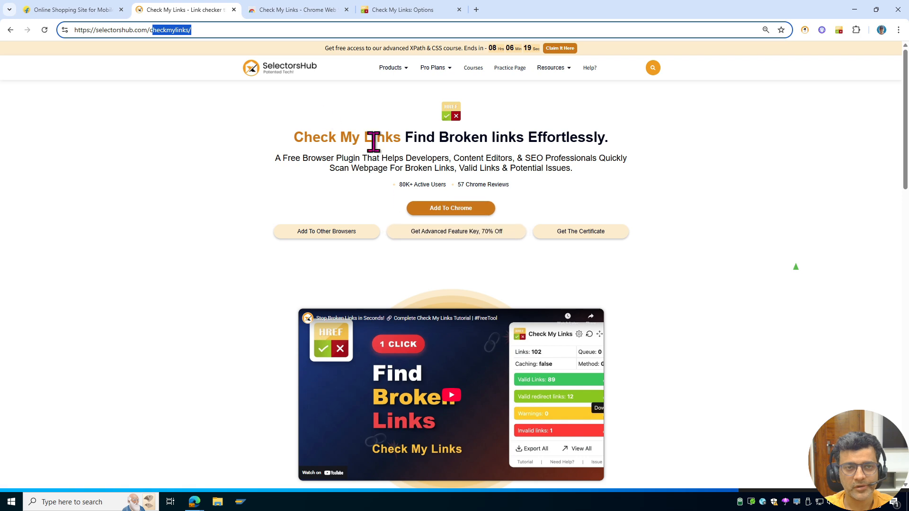
{"action": "left_click", "coordinate": [297, 11]}
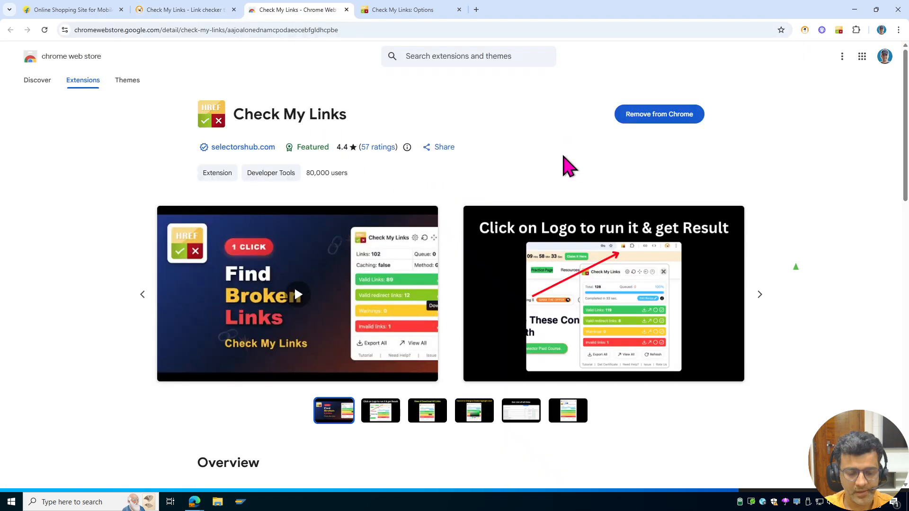
{"action": "key", "text": "ctrl+shift+p"}
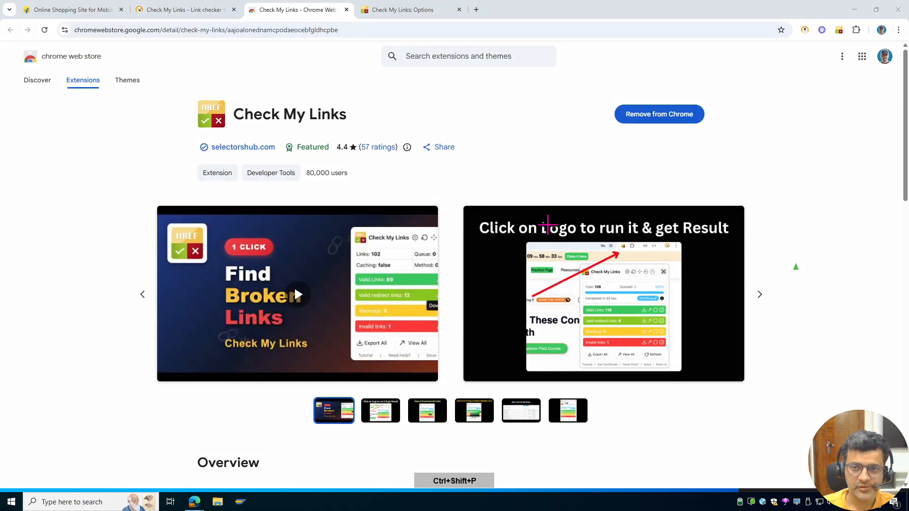
{"action": "mouse_move", "coordinate": [682, 84]}
{"action": "left_mouse_down"}
{"action": "mouse_move", "coordinate": [624, 108]}
{"action": "mouse_move", "coordinate": [694, 92]}
{"action": "left_mouse_up"}
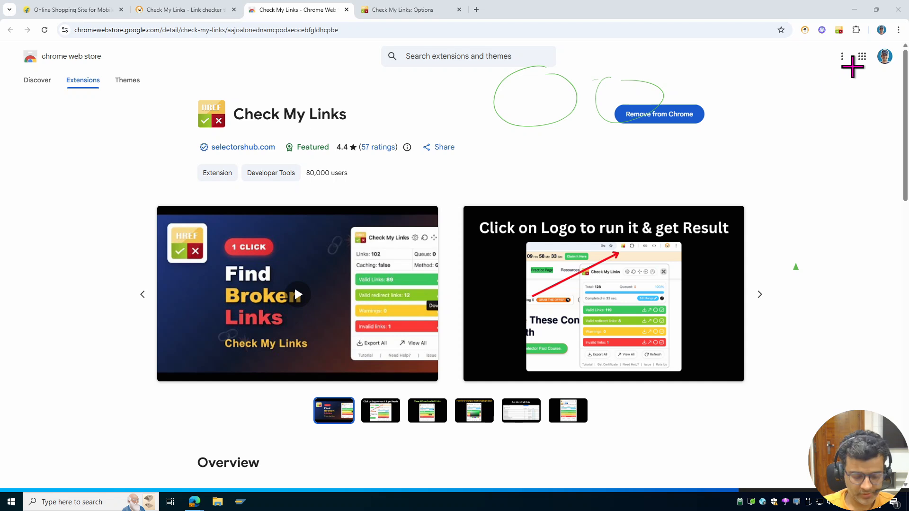
{"action": "key", "text": "ctrl+shift+Delete"}
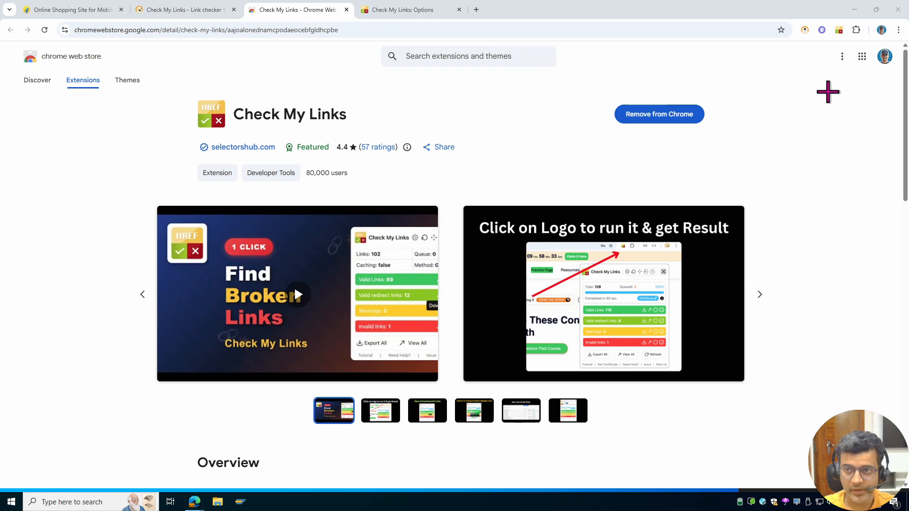
{"action": "key", "text": "ctrl+shift+d"}
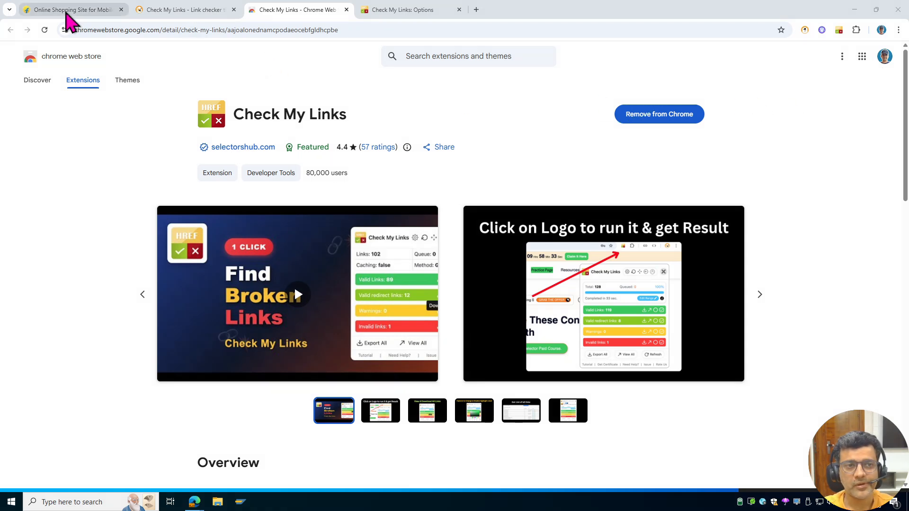
- Back on the Flipkart homepage, run Check My Links and note its 536-link total
{"action": "left_click", "coordinate": [66, 11]}
{"action": "left_click", "coordinate": [855, 31]}
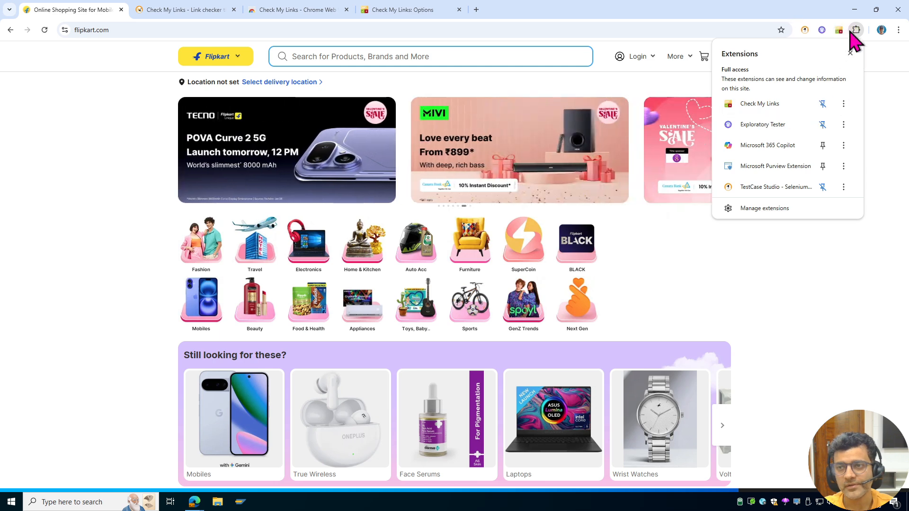
{"action": "left_click", "coordinate": [878, 102]}
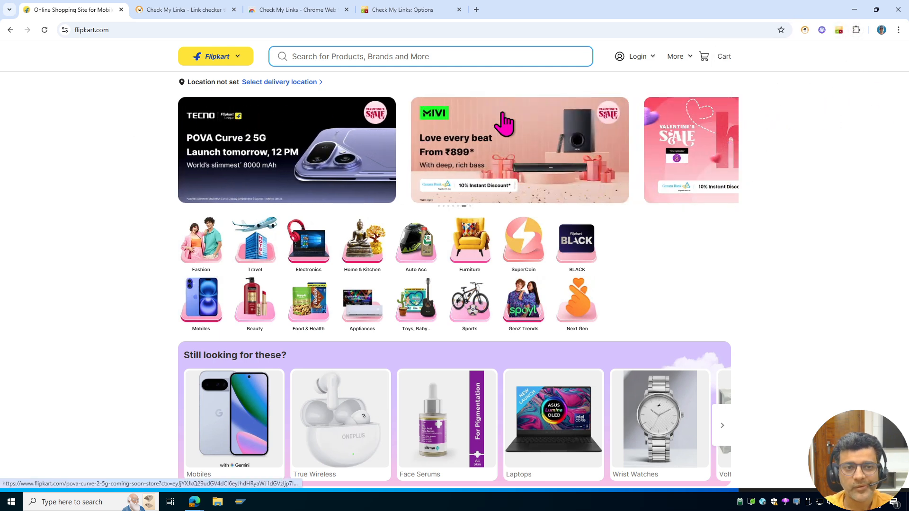
{"action": "left_click", "coordinate": [839, 32]}
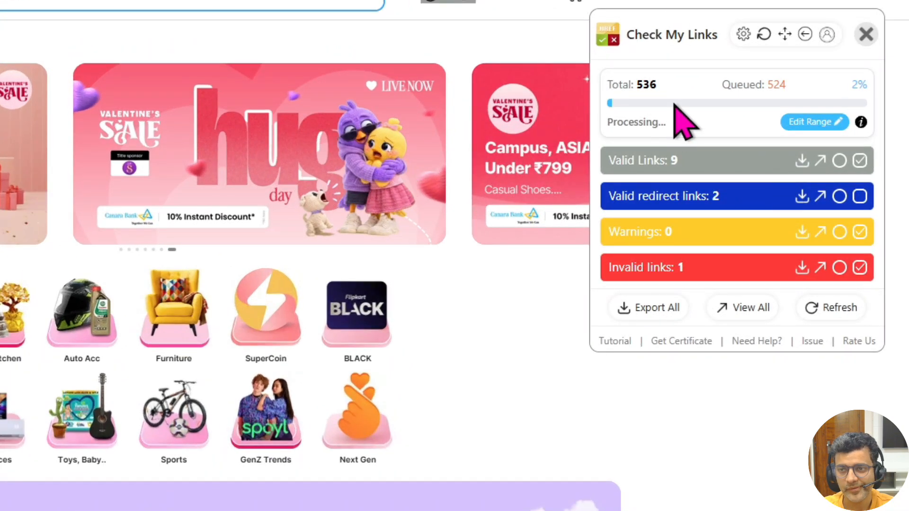
{"action": "left_click_drag", "start_coordinate": [636, 85], "coordinate": [574, 91]}
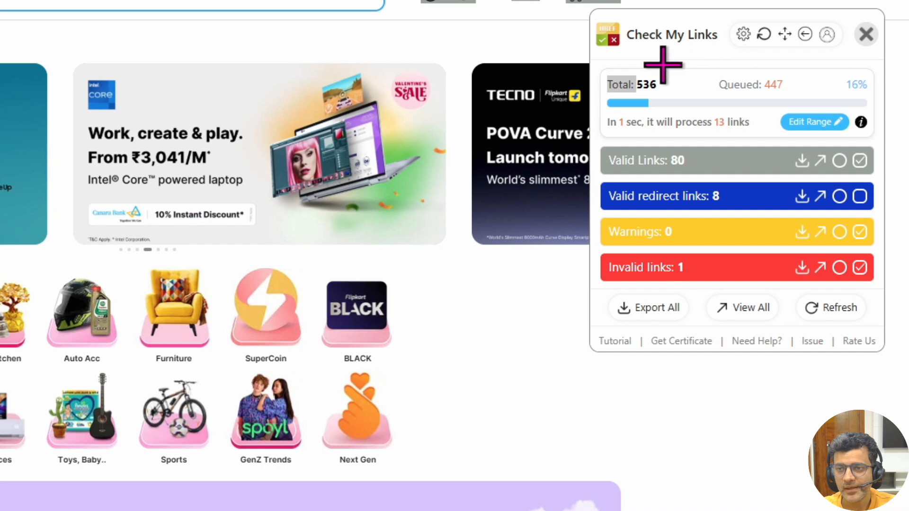
{"action": "mouse_move", "coordinate": [662, 63]}
{"action": "left_mouse_down"}
{"action": "mouse_move", "coordinate": [609, 97]}
{"action": "mouse_move", "coordinate": [653, 71]}
{"action": "left_mouse_up"}
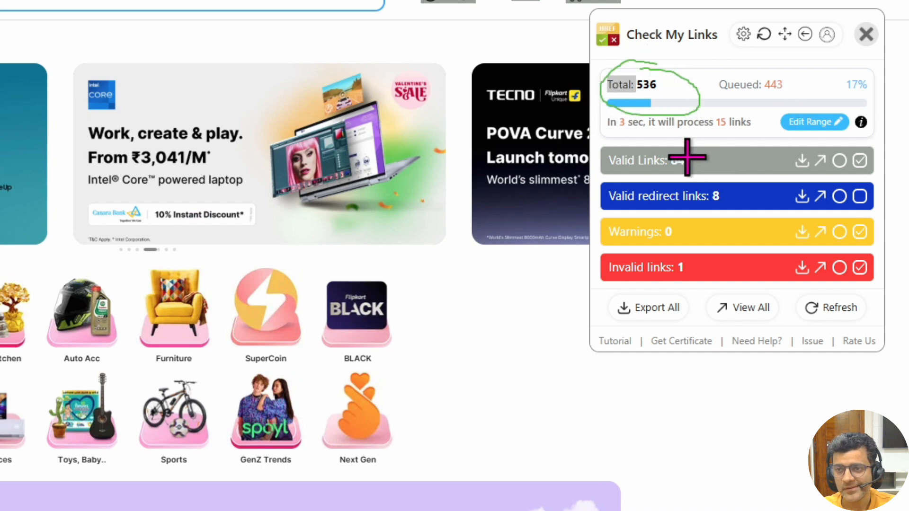
{"action": "mouse_move", "coordinate": [729, 100]}
{"action": "left_mouse_down"}
{"action": "mouse_move", "coordinate": [699, 122]}
{"action": "mouse_move", "coordinate": [757, 126]}
{"action": "mouse_move", "coordinate": [751, 95]}
{"action": "left_mouse_up"}
{"action": "mouse_move", "coordinate": [789, 67]}
{"action": "left_mouse_down"}
{"action": "mouse_move", "coordinate": [813, 58]}
{"action": "mouse_move", "coordinate": [817, 87]}
{"action": "mouse_move", "coordinate": [850, 55]}
{"action": "left_mouse_up"}
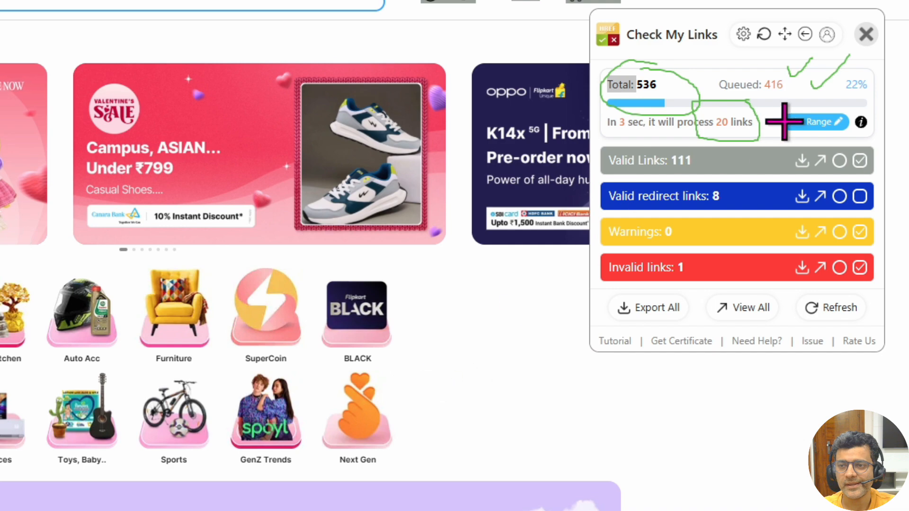
- Review the excluded domains and batch settings (range 10–20, delay 2–4 s), then return to Flipkart
{"action": "key", "text": "Escape"}
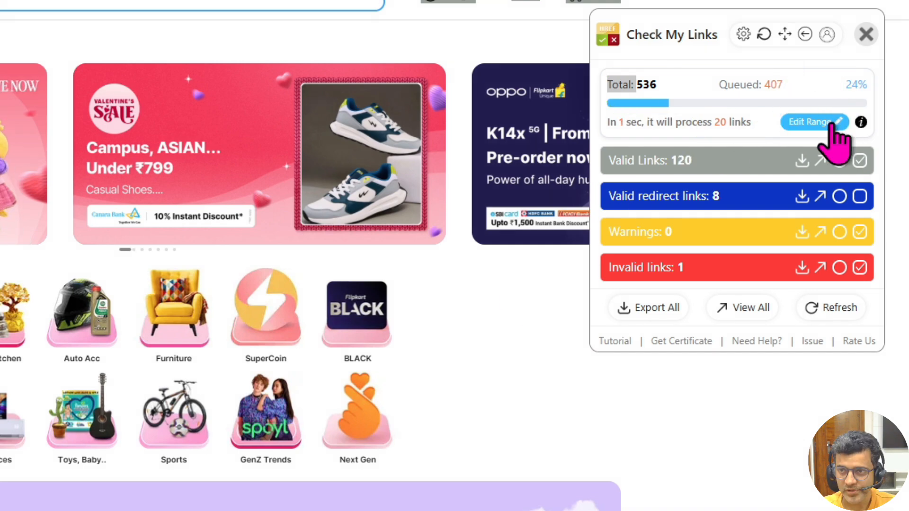
{"action": "left_click", "coordinate": [834, 127]}
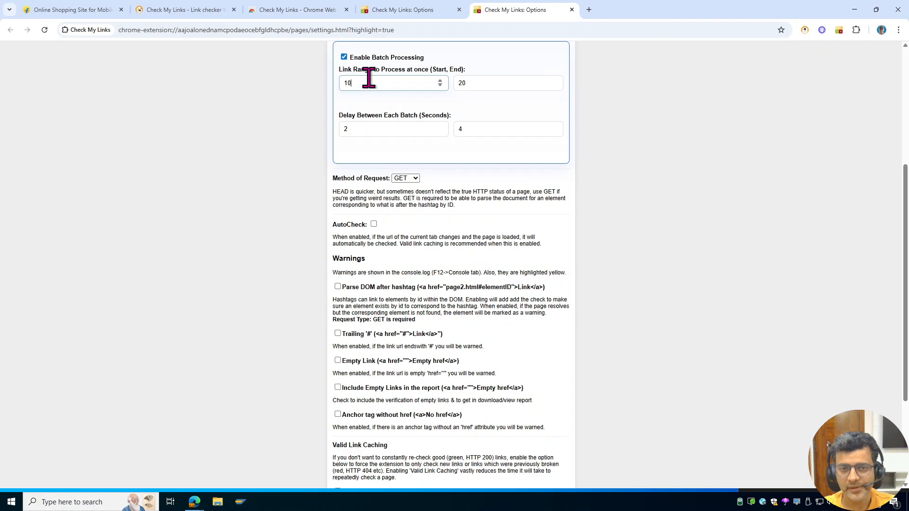
{"action": "scroll", "coordinate": [407, 198], "scroll_direction": "up", "scroll_amount": 4}
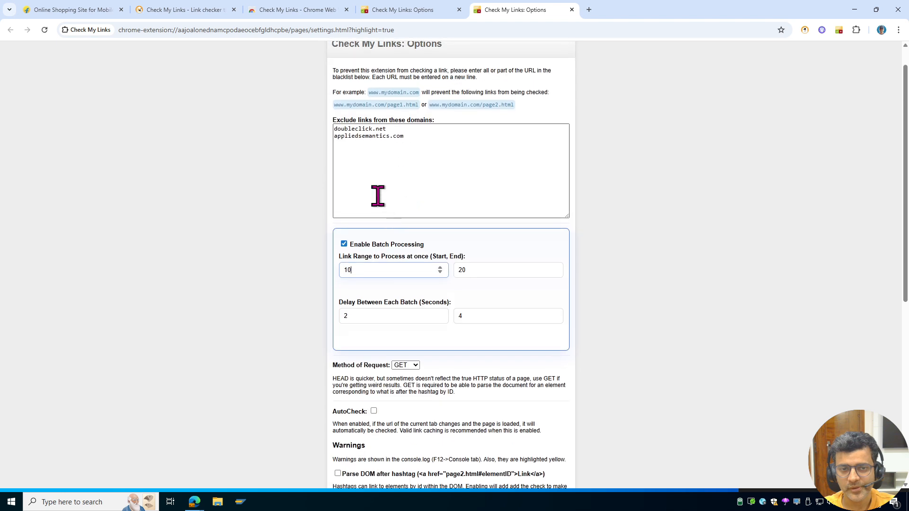
{"action": "left_click", "coordinate": [426, 184]}
{"action": "key", "text": "ctrl+a"}
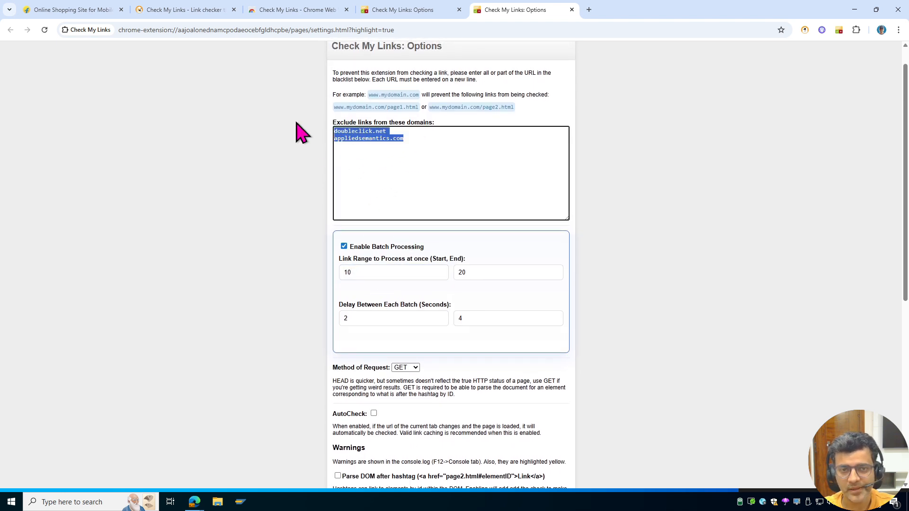
{"action": "left_click", "coordinate": [415, 152]}
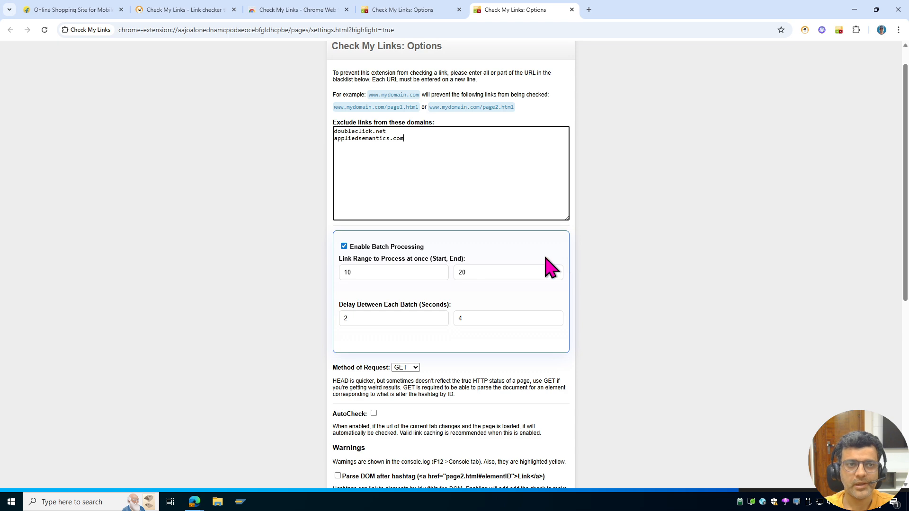
{"action": "scroll", "coordinate": [512, 265], "scroll_direction": "down", "scroll_amount": 6}
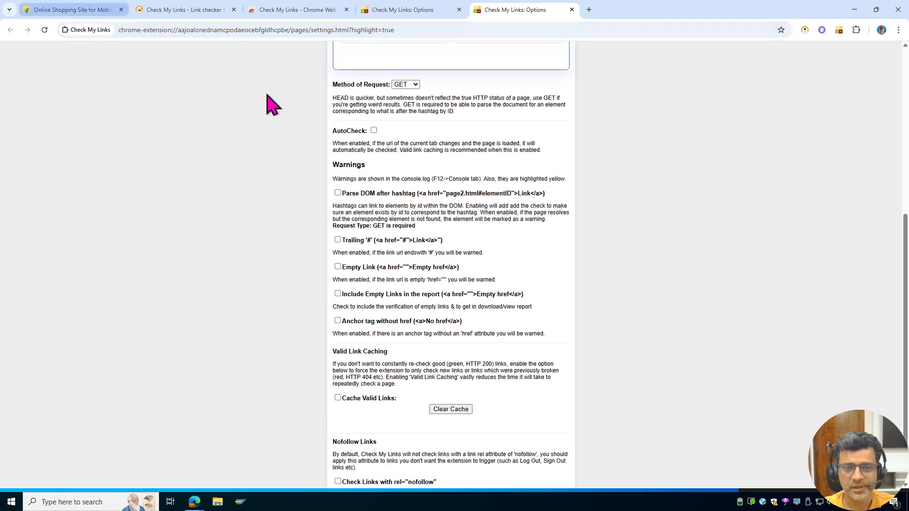
{"action": "scroll", "coordinate": [384, 364], "scroll_direction": "down", "scroll_amount": 1}
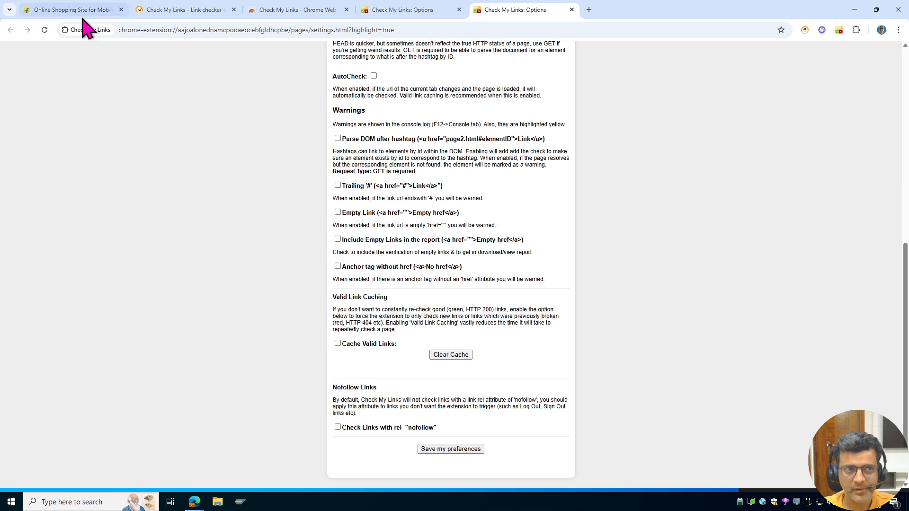
{"action": "left_click", "coordinate": [76, 10]}
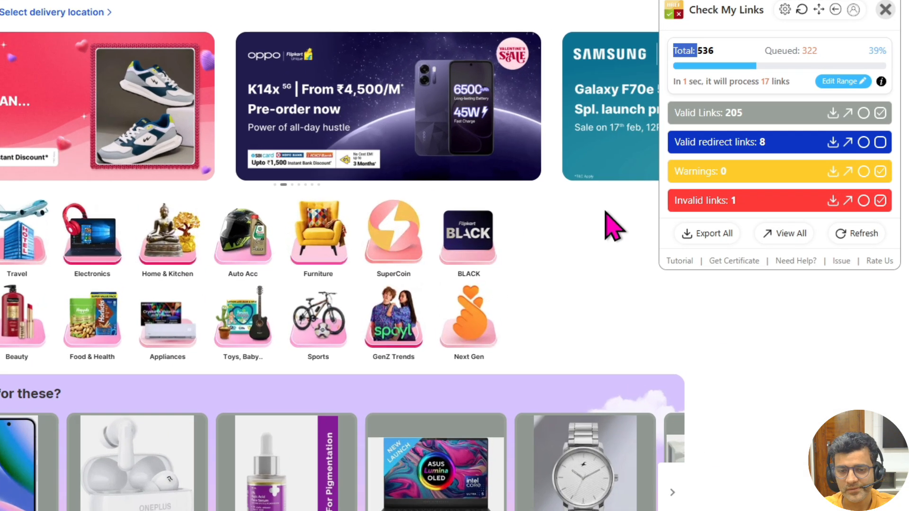
- Download the scan's invalid links list as a CSV file
{"action": "scroll", "coordinate": [219, 478], "scroll_direction": "down", "scroll_amount": 8}
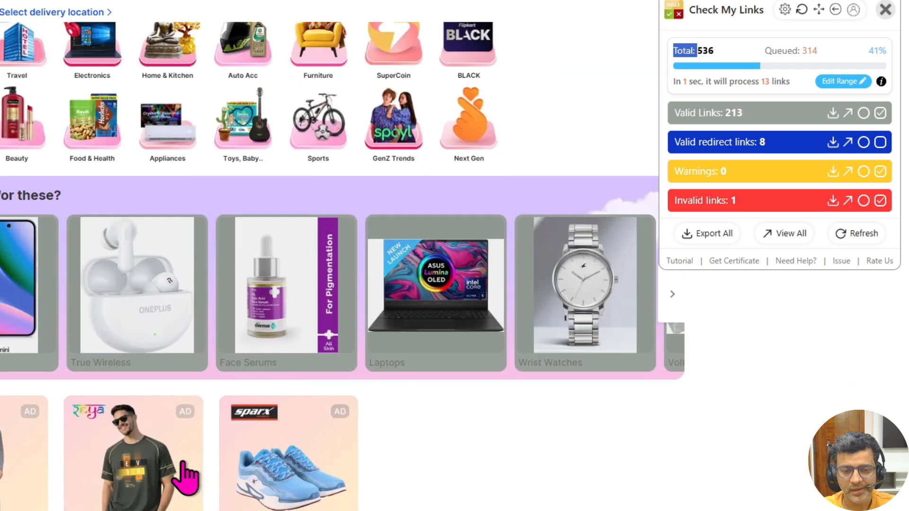
{"action": "scroll", "coordinate": [131, 404], "scroll_direction": "down", "scroll_amount": 2}
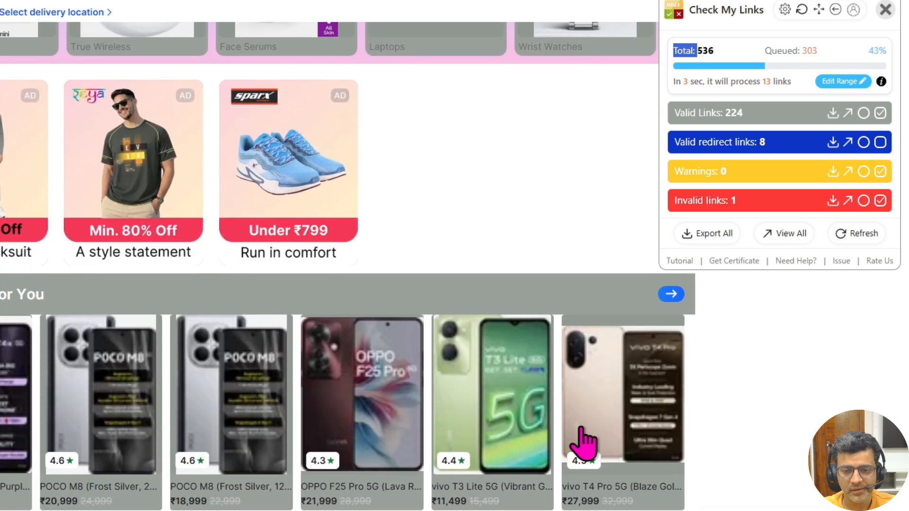
{"action": "scroll", "coordinate": [618, 382], "scroll_direction": "up", "scroll_amount": 9}
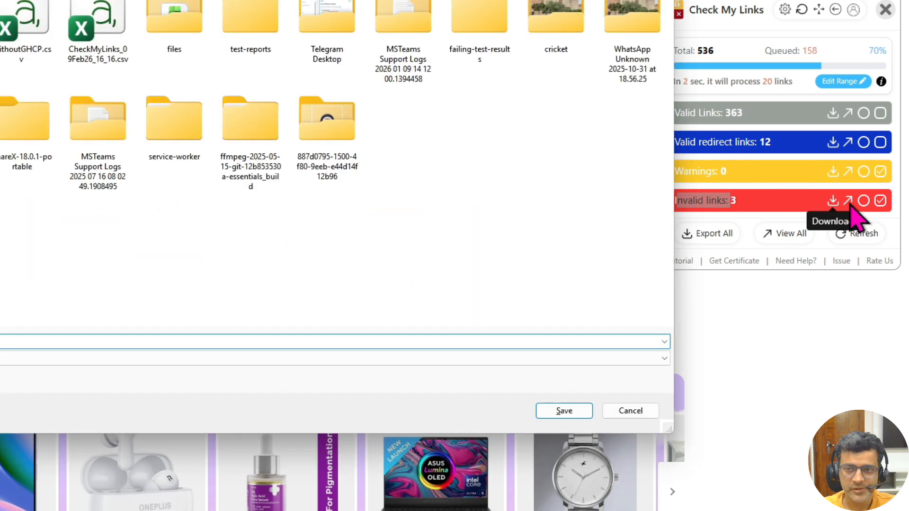
{"action": "left_click", "coordinate": [569, 411]}
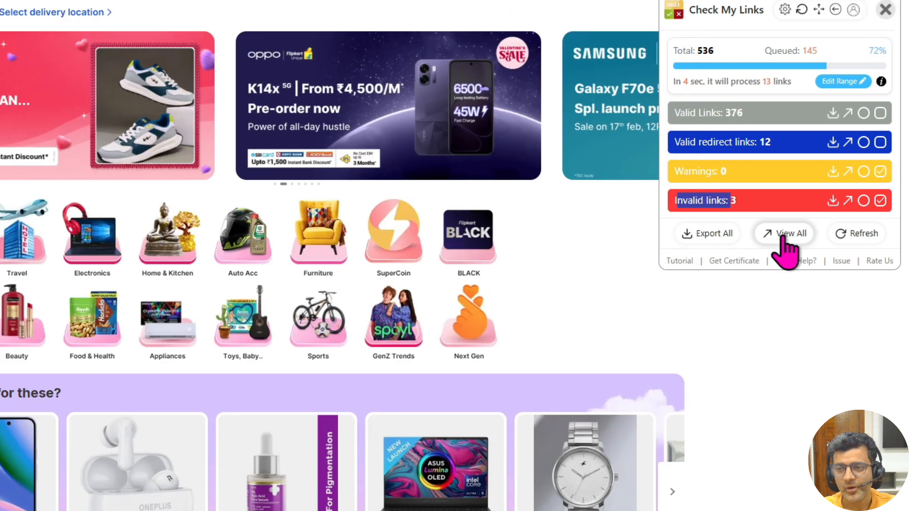
- Open the View All report of 391 links and scroll through their status codes and labels
{"action": "left_click", "coordinate": [784, 237]}
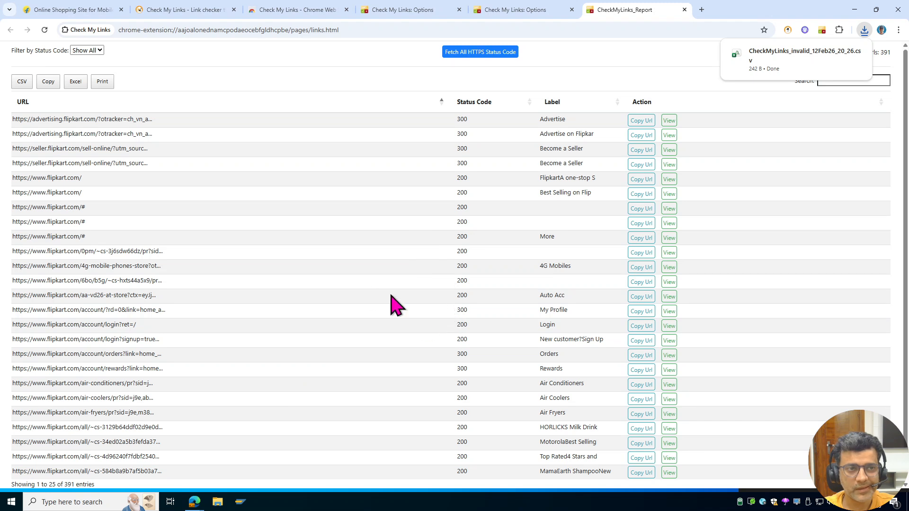
{"action": "scroll", "coordinate": [354, 280], "scroll_direction": "down", "scroll_amount": 1}
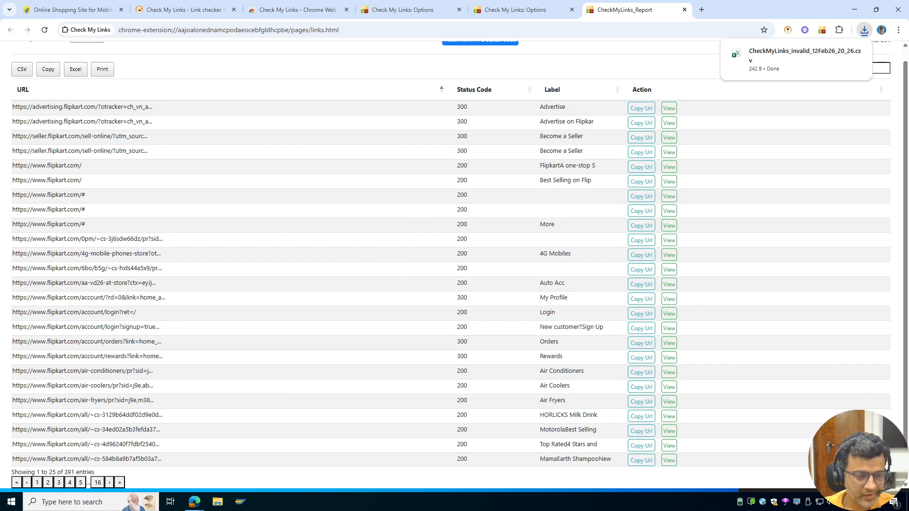
{"action": "key", "text": "ctrl+shift+p"}
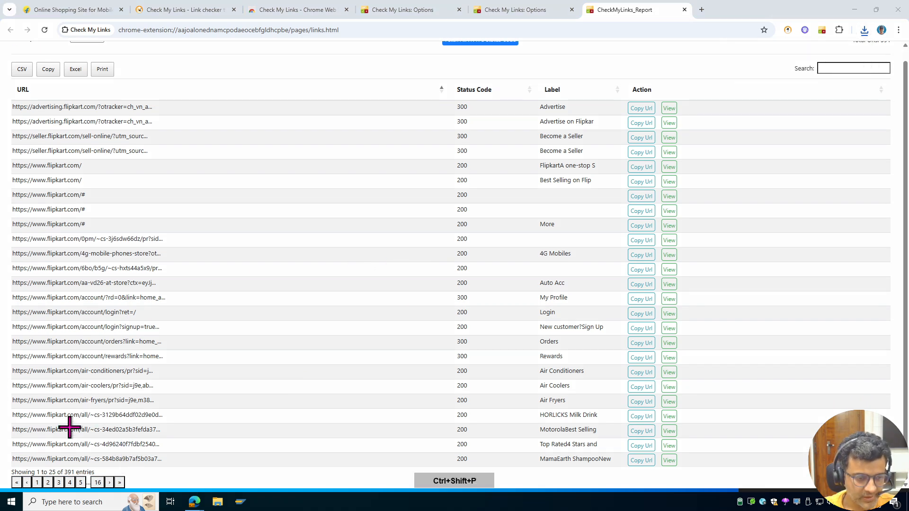
{"action": "left_click_drag", "start_coordinate": [30, 502], "coordinate": [32, 414]}
{"action": "mouse_move", "coordinate": [225, 382]}
{"action": "left_mouse_down"}
{"action": "mouse_move", "coordinate": [176, 382]}
{"action": "mouse_move", "coordinate": [161, 467]}
{"action": "left_mouse_up"}
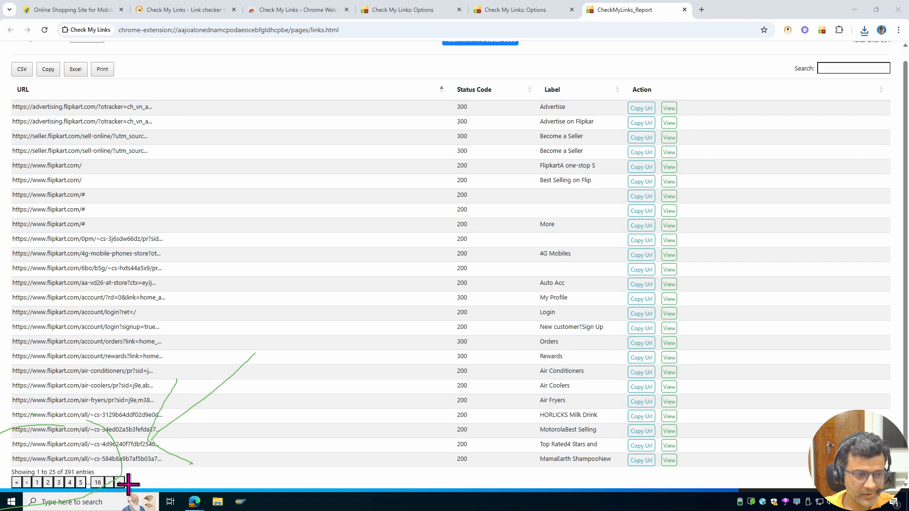
{"action": "key", "text": "ctrl+shift+Delete"}
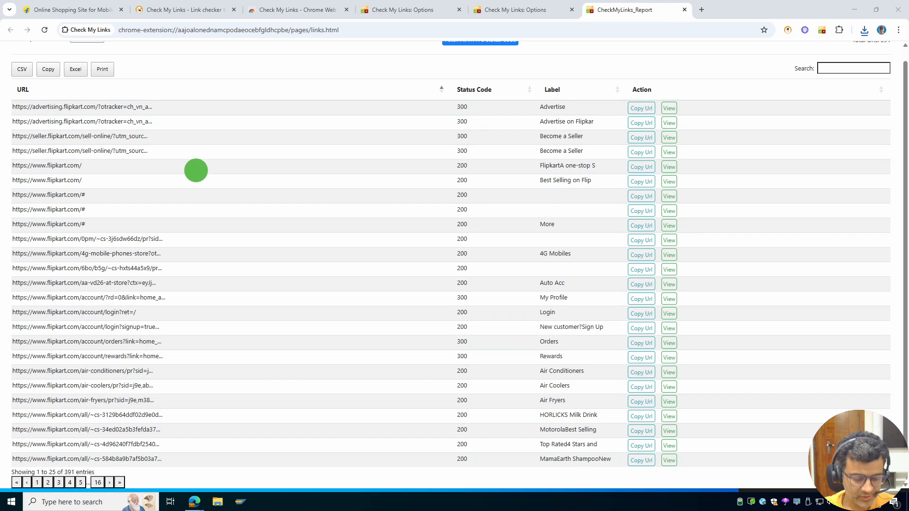
{"action": "key", "text": "ctrl+shift+d"}
{"action": "scroll", "coordinate": [199, 185], "scroll_direction": "up", "scroll_amount": 1}
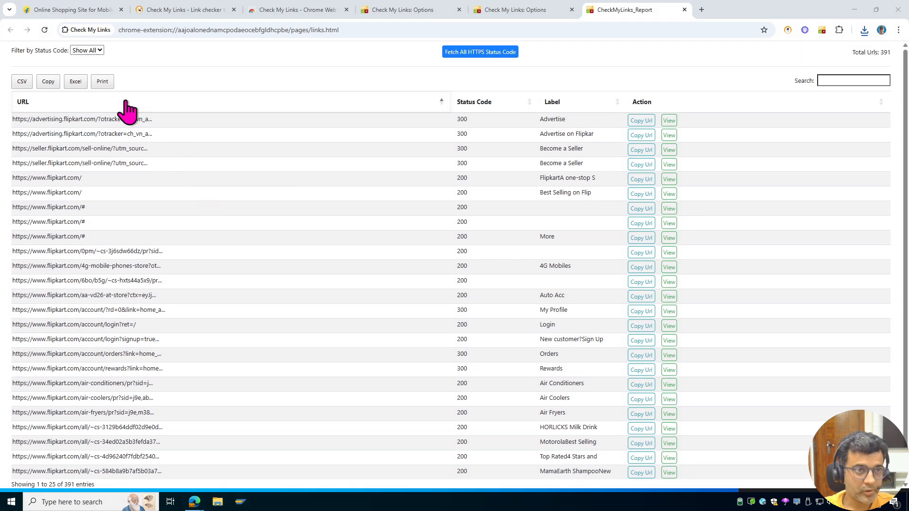
{"action": "key", "text": "ctrl+shift+p"}
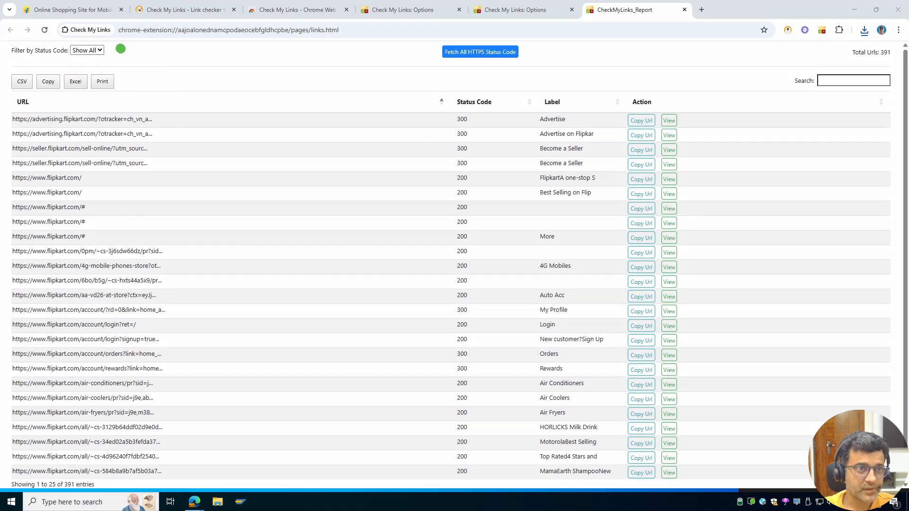
{"action": "left_click_drag", "start_coordinate": [50, 69], "coordinate": [122, 48]}
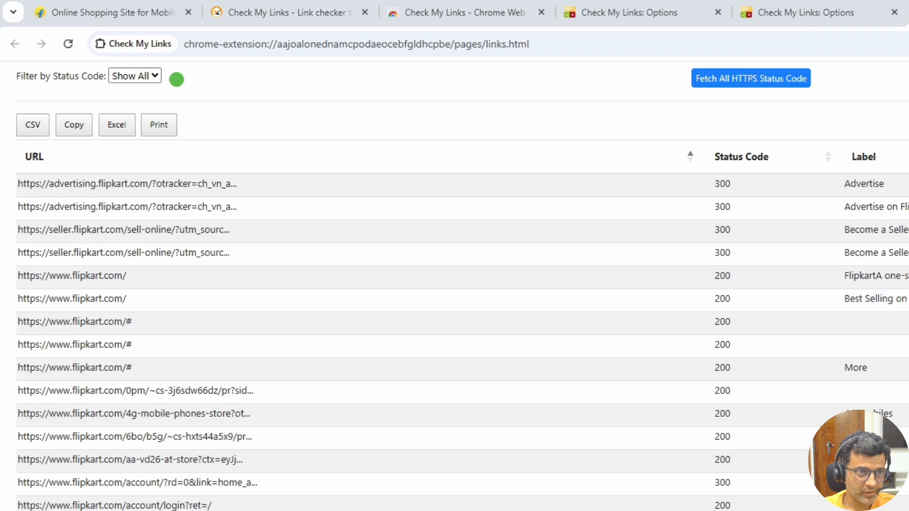
- Filter the report by status 300, then 404, and copy the searchsuggestion URL into a new tab
{"action": "left_click", "coordinate": [156, 76]}
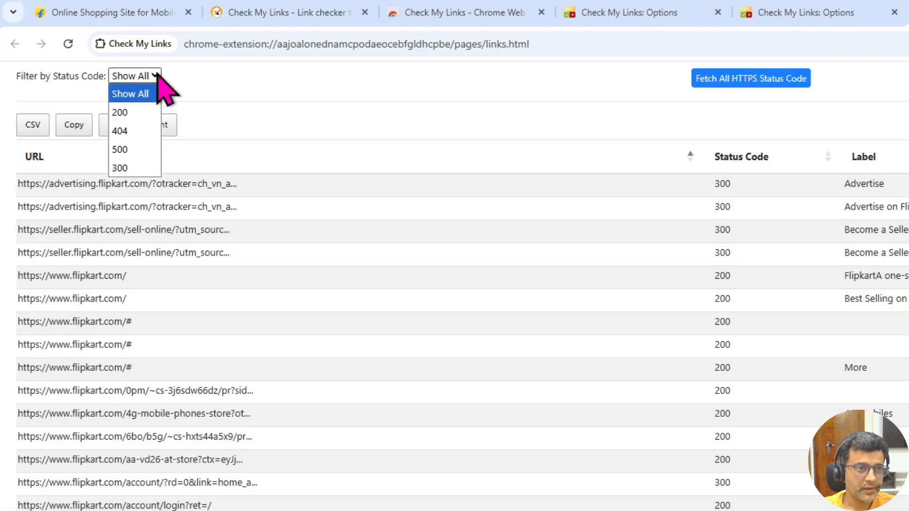
{"action": "left_click", "coordinate": [142, 168]}
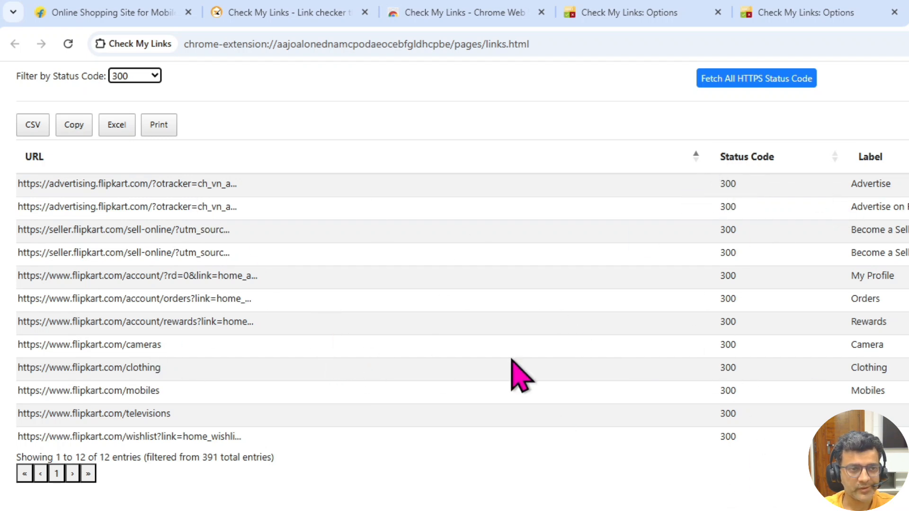
{"action": "left_click", "coordinate": [124, 77]}
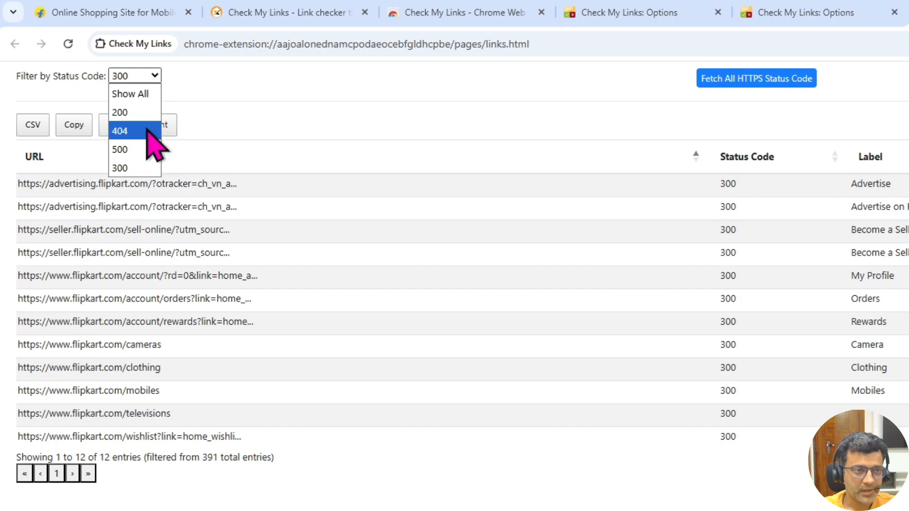
{"action": "left_click", "coordinate": [124, 131]}
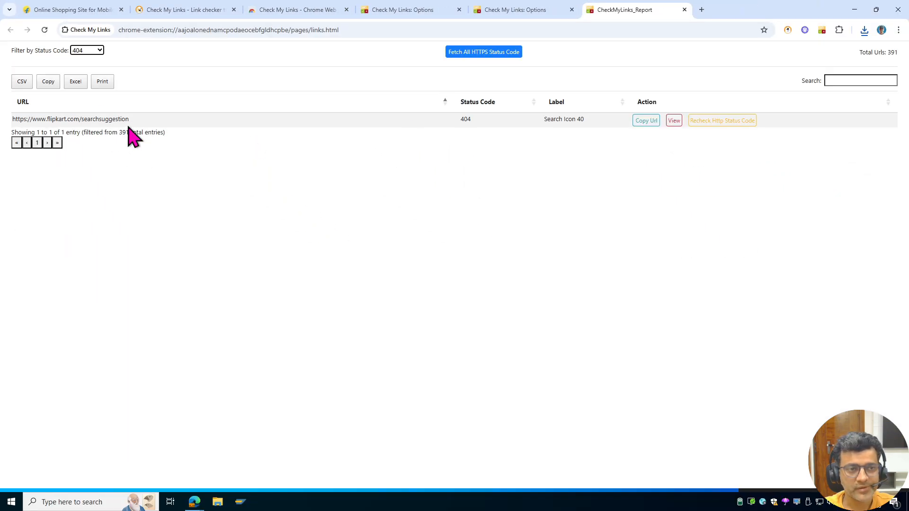
{"action": "left_click", "coordinate": [645, 121]}
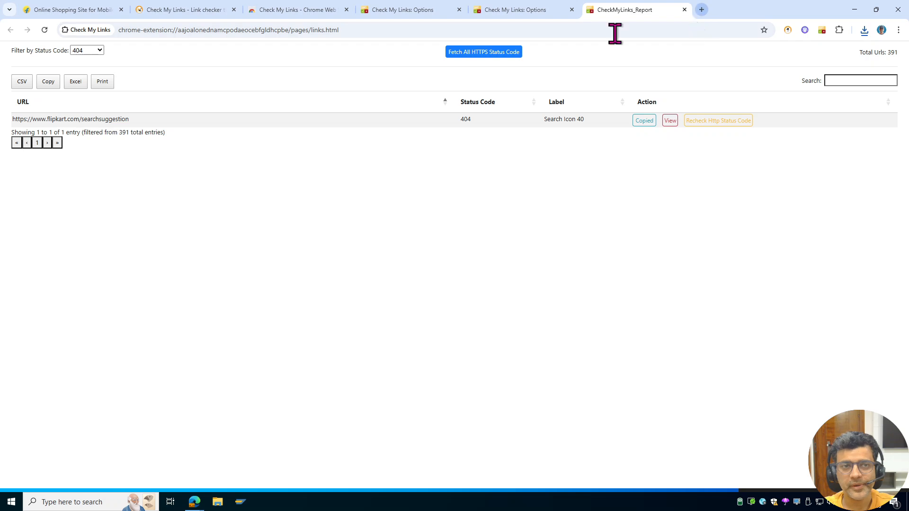
{"action": "key", "text": "ctrl+t"}
- Load the copied 404 URL, then filter the report to 500-status links
{"action": "key", "text": "ctrl+v"}
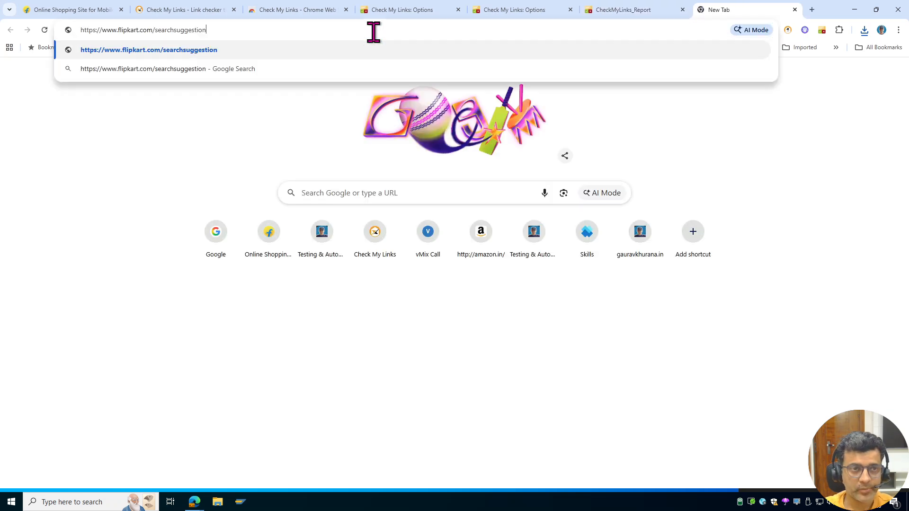
{"action": "key", "text": "Return"}
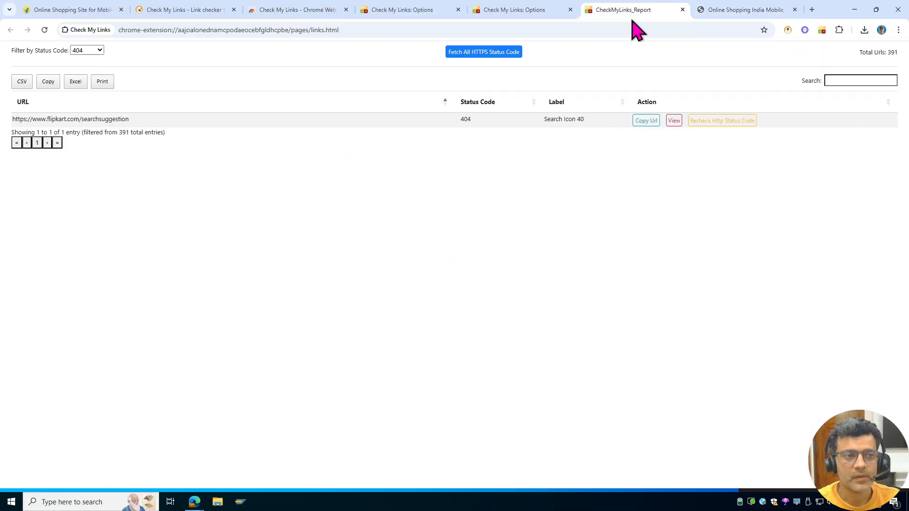
{"action": "left_click", "coordinate": [100, 49]}
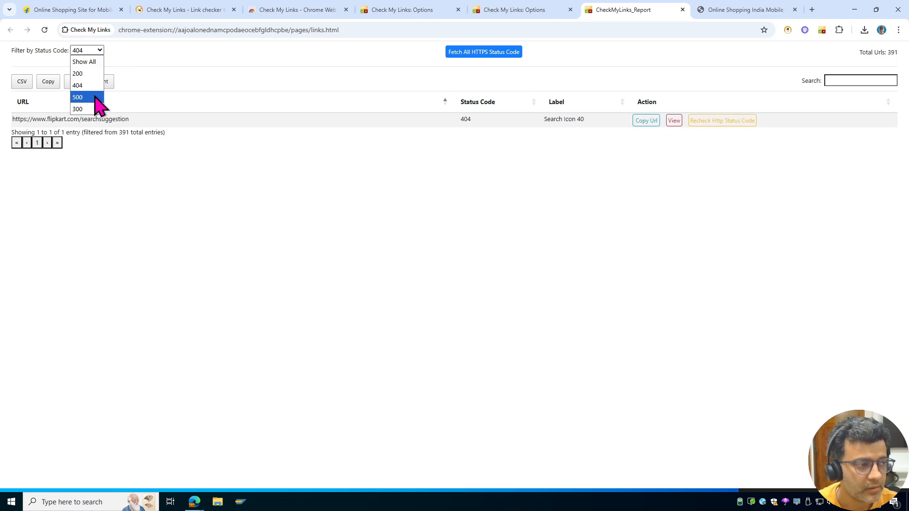
{"action": "left_click", "coordinate": [78, 97]}
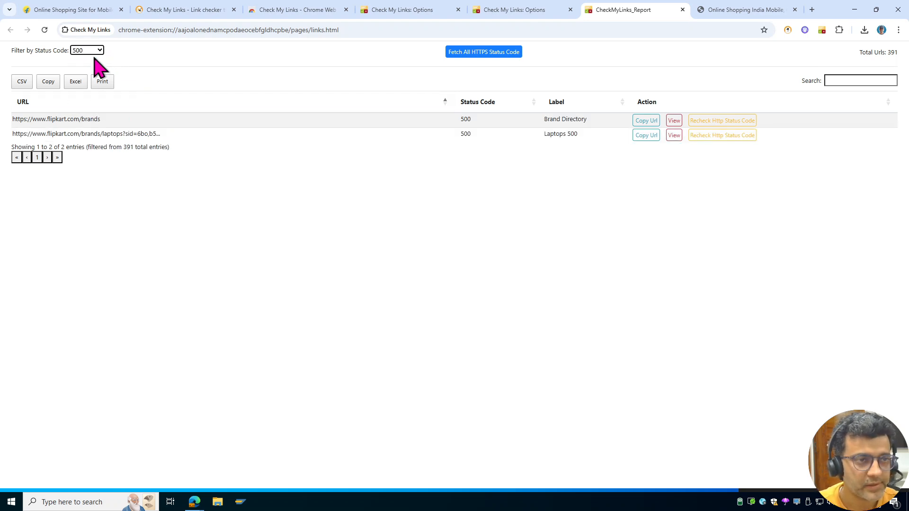
- Open both 500 links (laptops and brands) in new tabs and view the brands error page
{"action": "left_click", "coordinate": [675, 122]}
{"action": "left_click", "coordinate": [674, 137]}
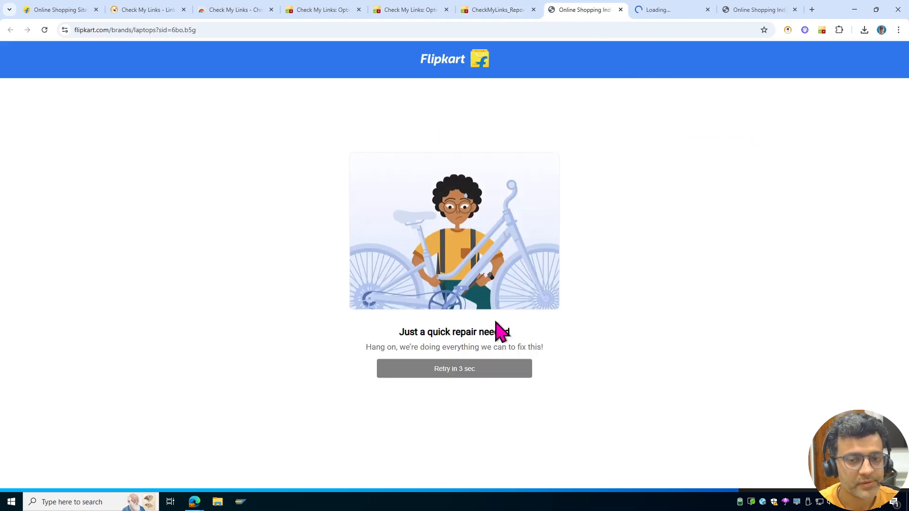
{"action": "left_click_drag", "start_coordinate": [239, 29], "coordinate": [88, 30]}
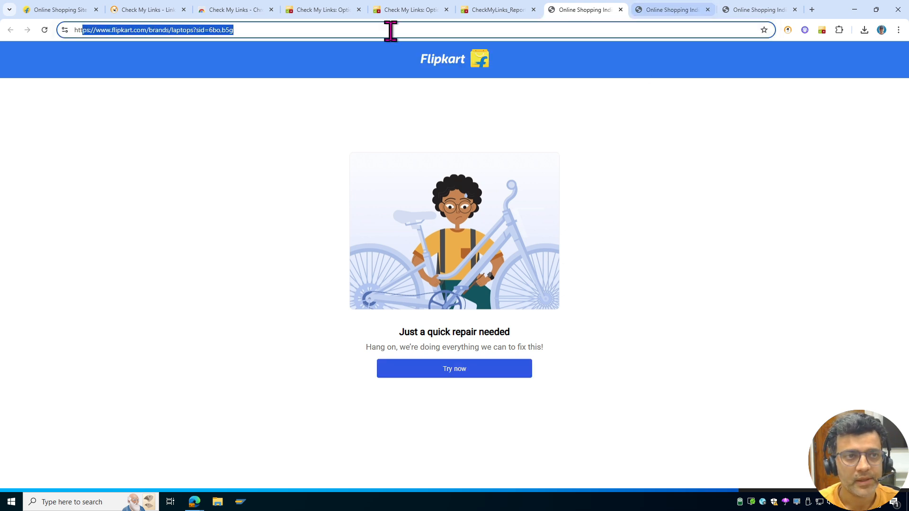
{"action": "left_click", "coordinate": [662, 13]}
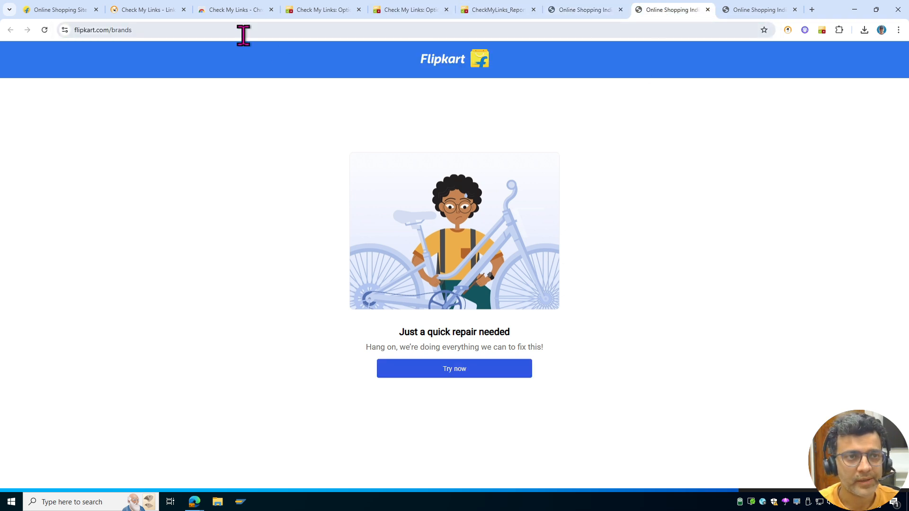
{"action": "left_click", "coordinate": [176, 29]}
{"action": "left_click", "coordinate": [232, 175]}
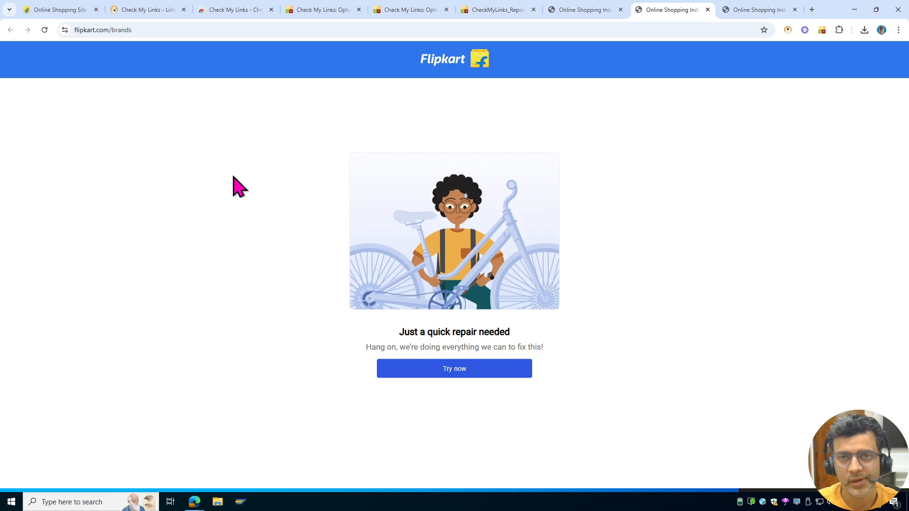
- Export all Flipkart scan results to CheckMyLinks_12Feb26_20_29.csv and open the downloaded file
{"action": "left_click", "coordinate": [64, 11]}
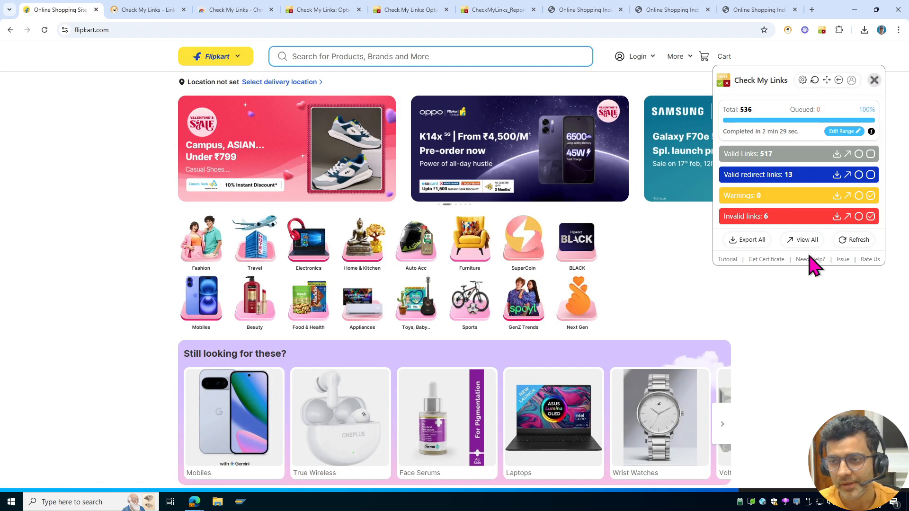
{"action": "left_click", "coordinate": [744, 240]}
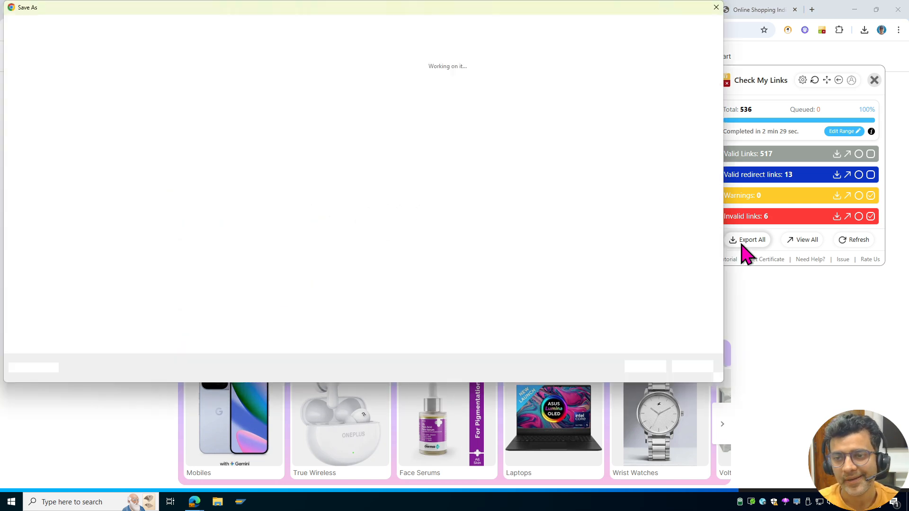
{"action": "left_click", "coordinate": [647, 365]}
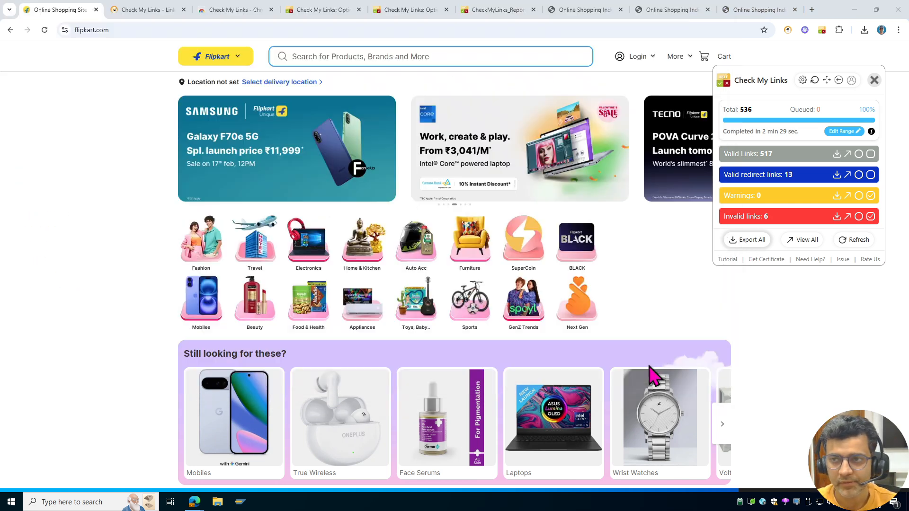
{"action": "left_click", "coordinate": [864, 30]}
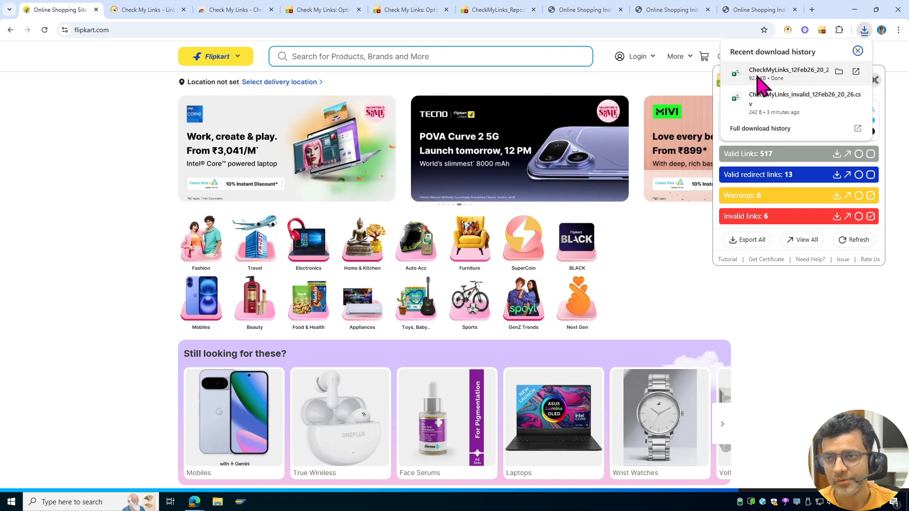
{"action": "left_click", "coordinate": [767, 71]}
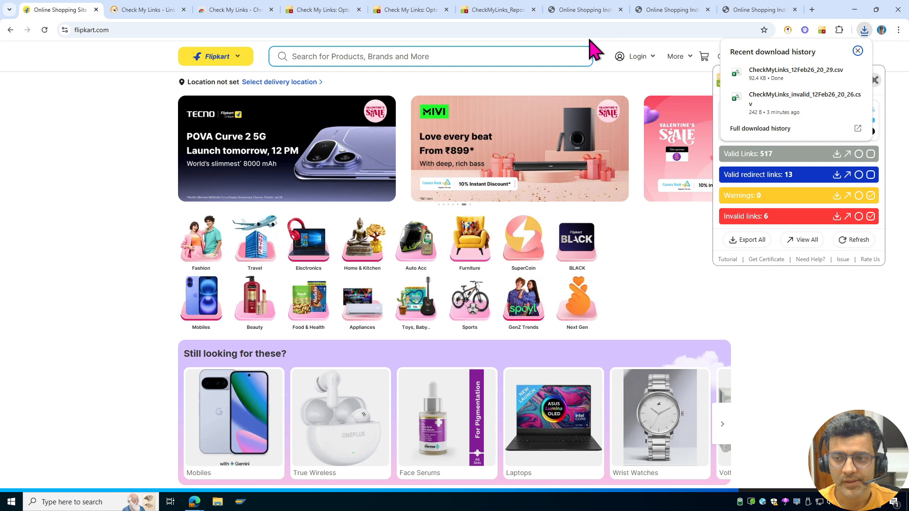
{"action": "left_click", "coordinate": [670, 10]}
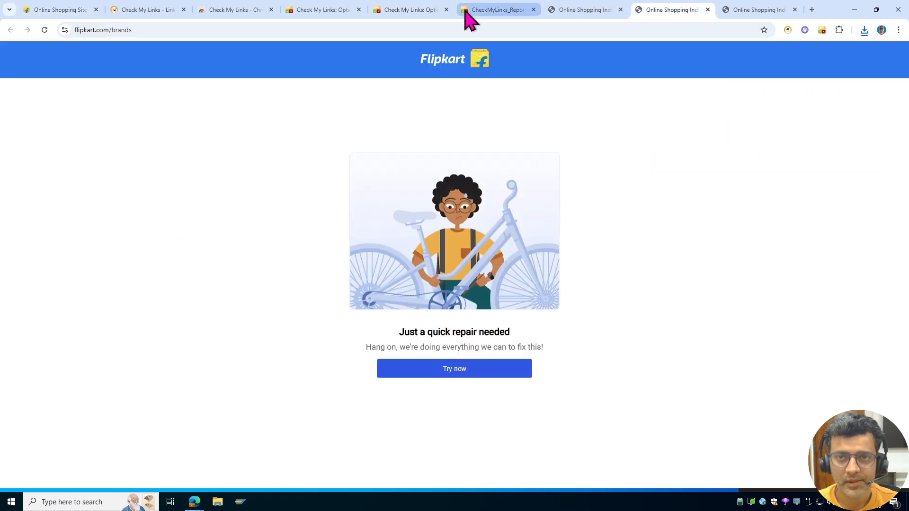
{"action": "left_click", "coordinate": [493, 9]}
- Reset the report filter to all 391 links and save it as CheckMyLinks_Report.csv
{"action": "left_click", "coordinate": [95, 53]}
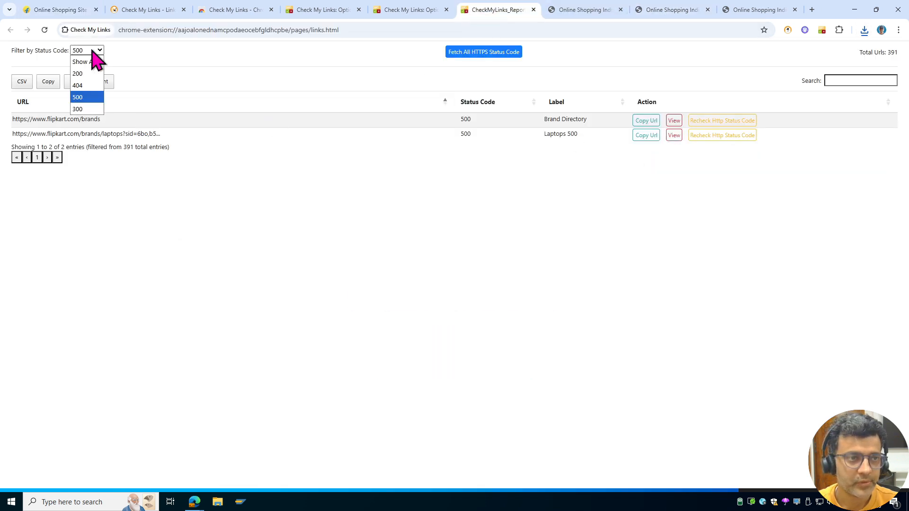
{"action": "left_click", "coordinate": [84, 59]}
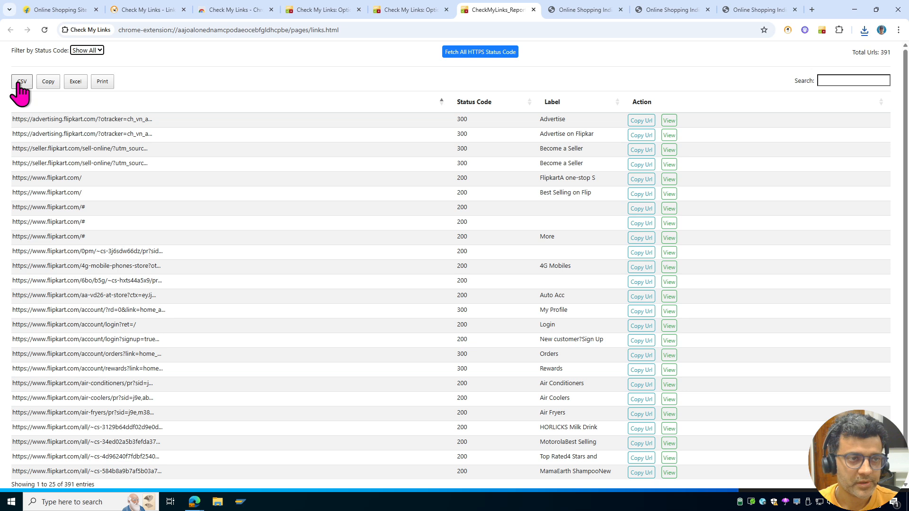
{"action": "left_click", "coordinate": [19, 82]}
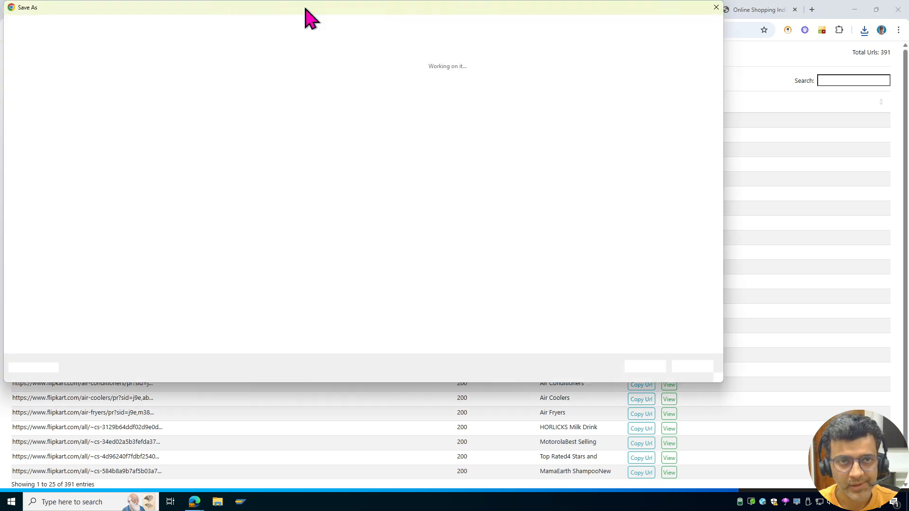
{"action": "left_click", "coordinate": [651, 369]}
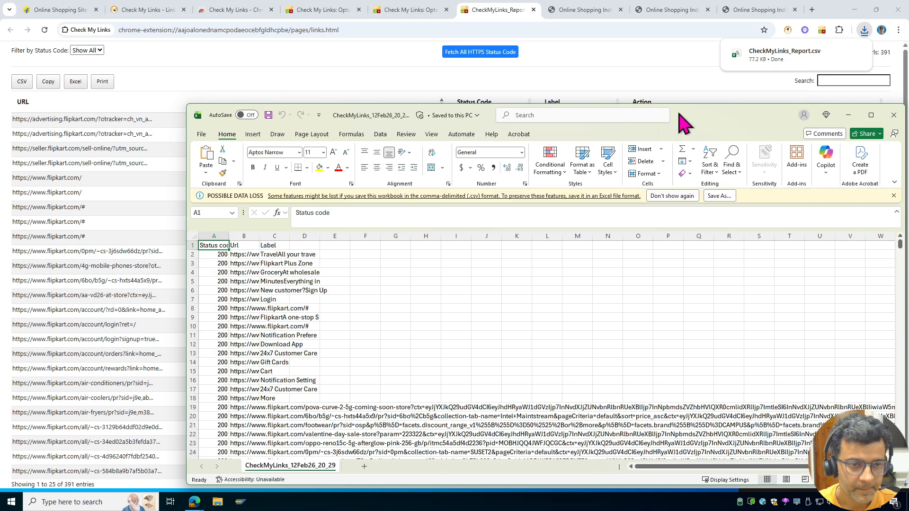
- Maximize the Excel window and widen the Url column to fit full addresses
{"action": "double_click", "coordinate": [681, 124]}
{"action": "left_click", "coordinate": [74, 141]}
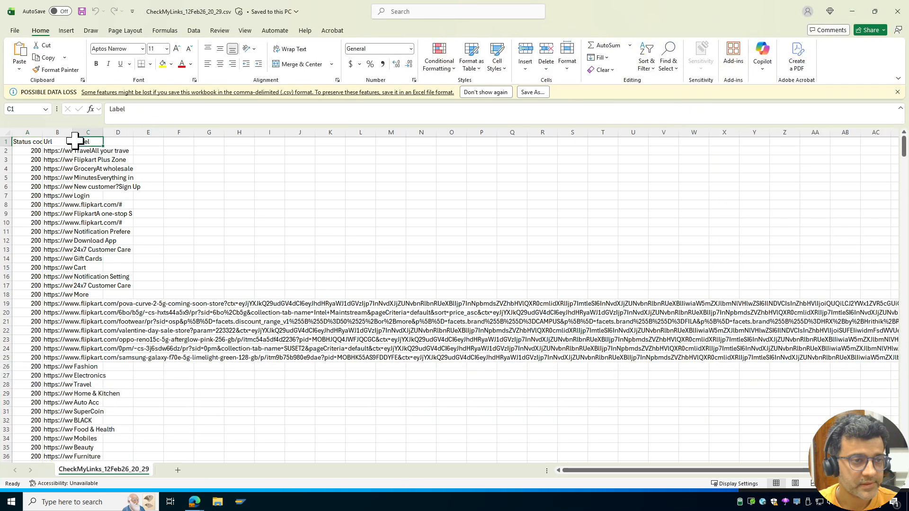
{"action": "double_click", "coordinate": [74, 134]}
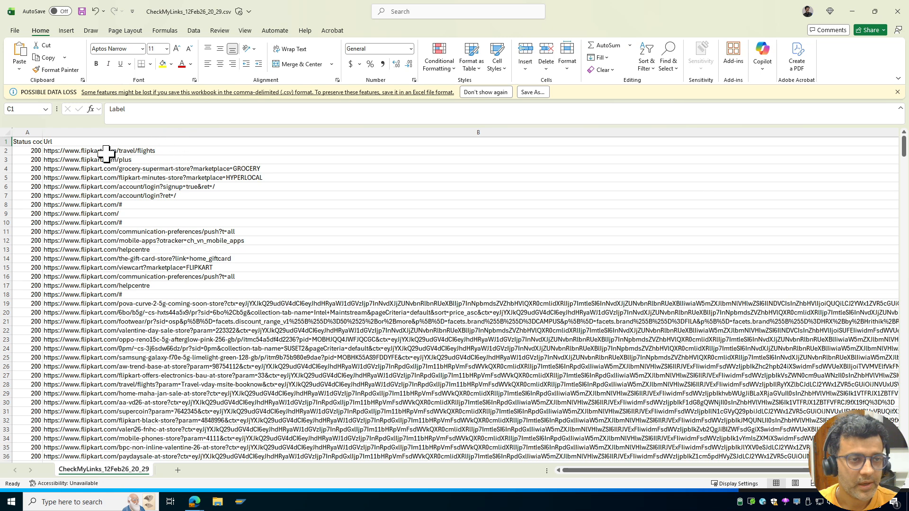
{"action": "left_click", "coordinate": [8, 141]}
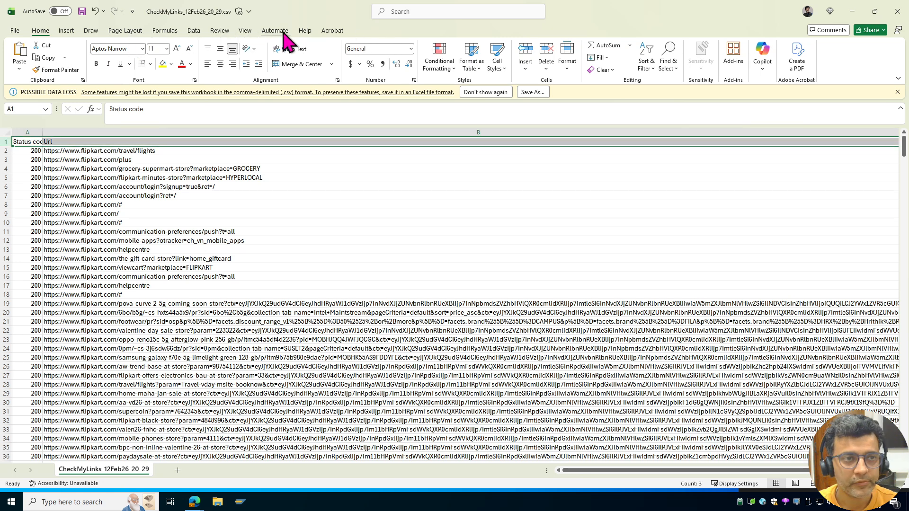
- Filter Status code to exclude 200, leaving 19 problem rows, and autofit column A
{"action": "left_click", "coordinate": [194, 32]}
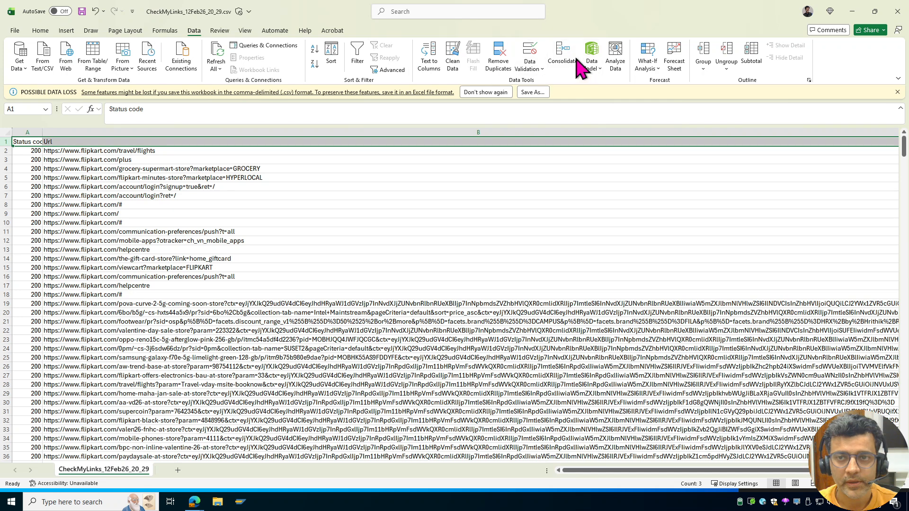
{"action": "left_click", "coordinate": [358, 56]}
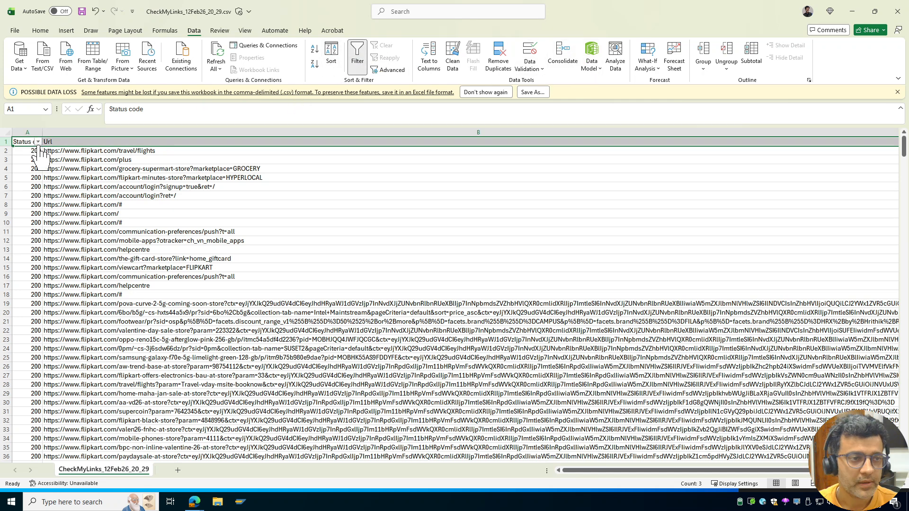
{"action": "left_click", "coordinate": [38, 142]}
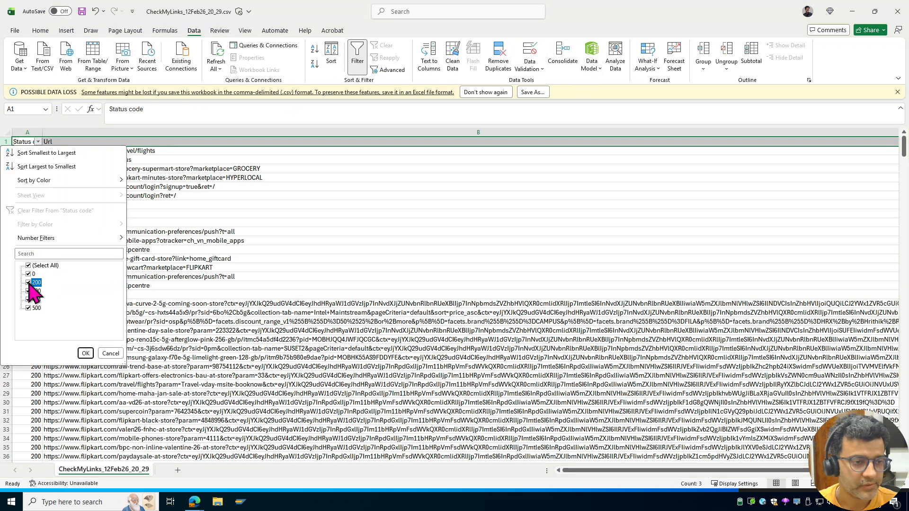
{"action": "left_click", "coordinate": [85, 353]}
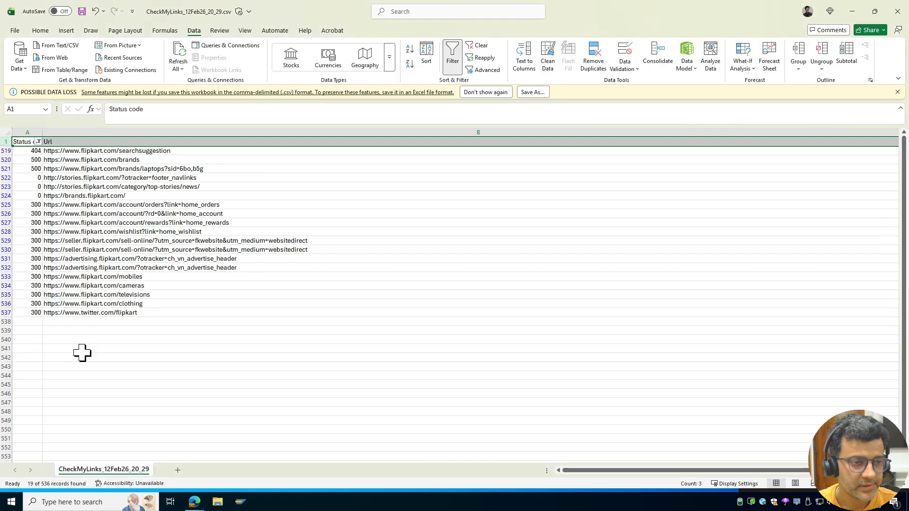
{"action": "double_click", "coordinate": [39, 132]}
{"action": "left_click_drag", "start_coordinate": [65, 179], "coordinate": [224, 192]}
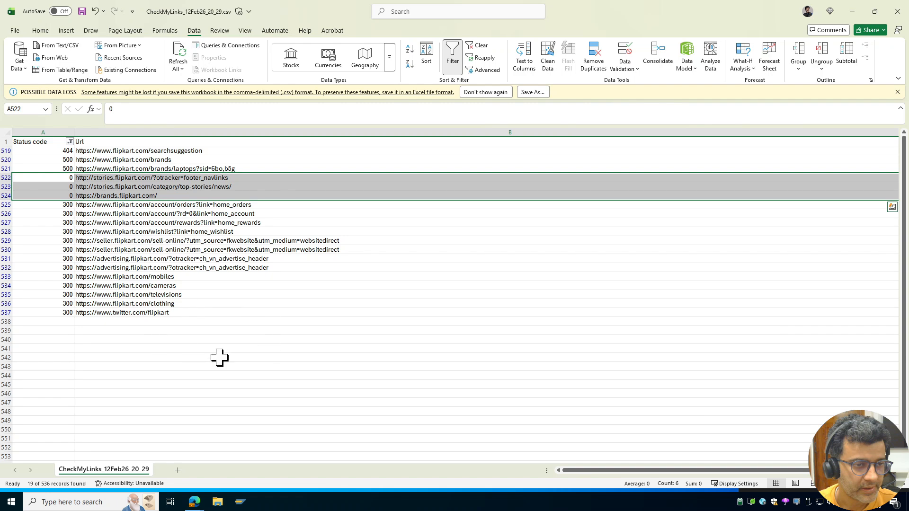
{"action": "left_click_drag", "start_coordinate": [67, 151], "coordinate": [66, 169]}
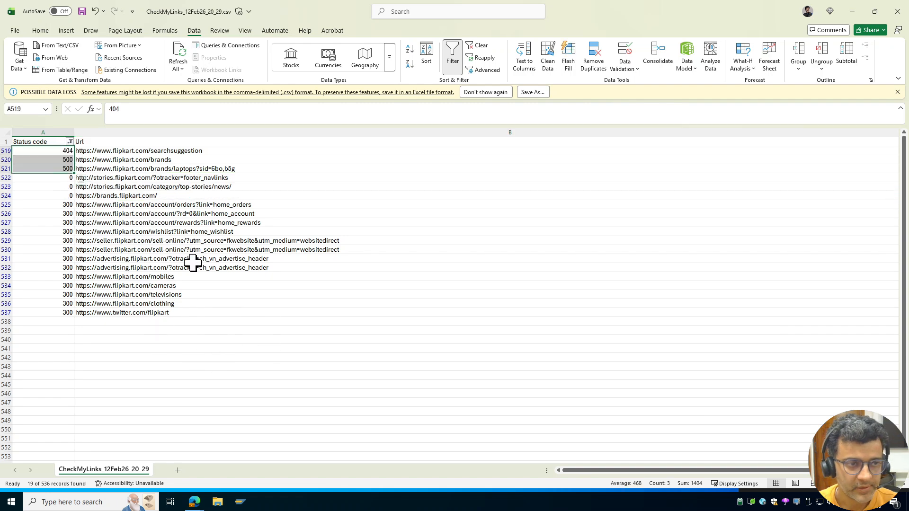
{"action": "left_click", "coordinate": [852, 11]}
- Filter the report to status 500 and recheck the brands and laptops links
{"action": "left_click", "coordinate": [87, 51]}
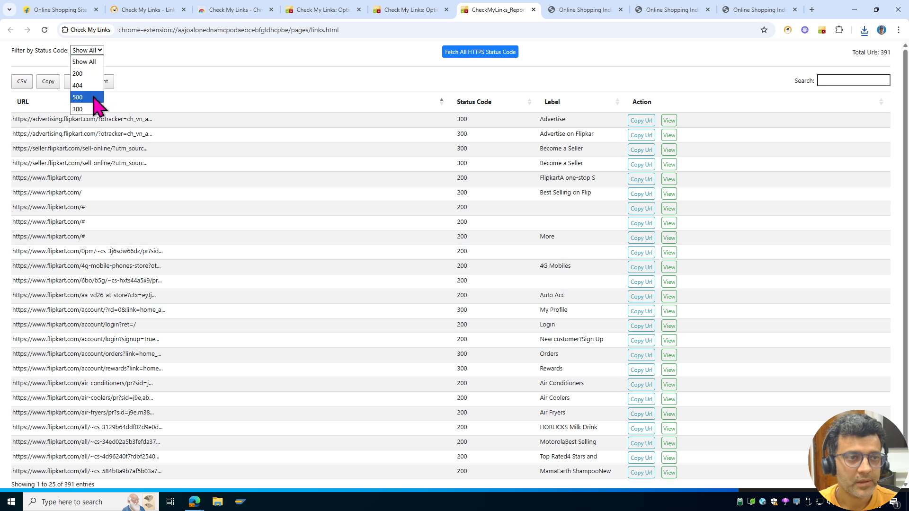
{"action": "left_click", "coordinate": [101, 62]}
{"action": "left_click", "coordinate": [97, 51]}
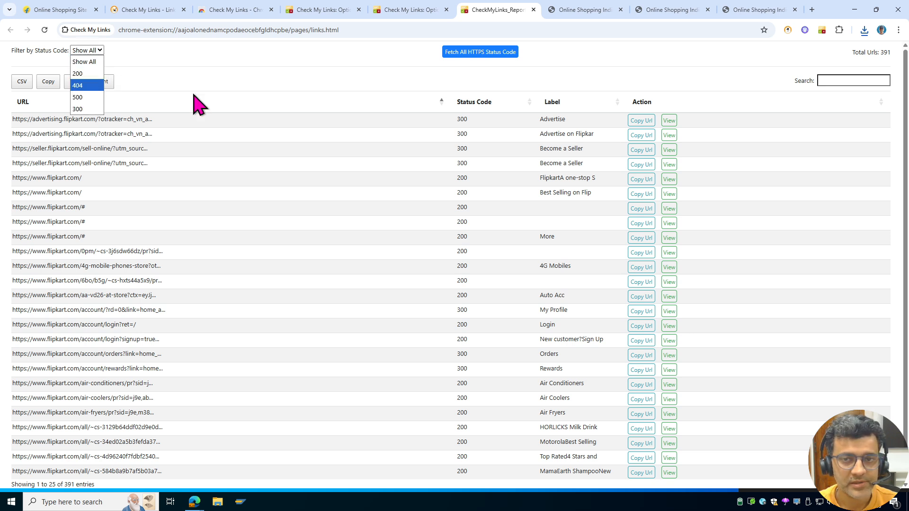
{"action": "left_click", "coordinate": [93, 97]}
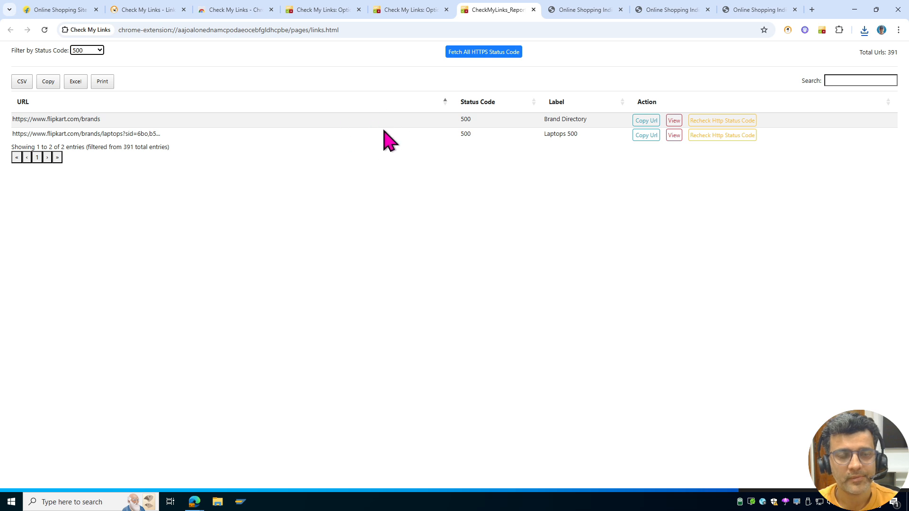
{"action": "left_click", "coordinate": [725, 121]}
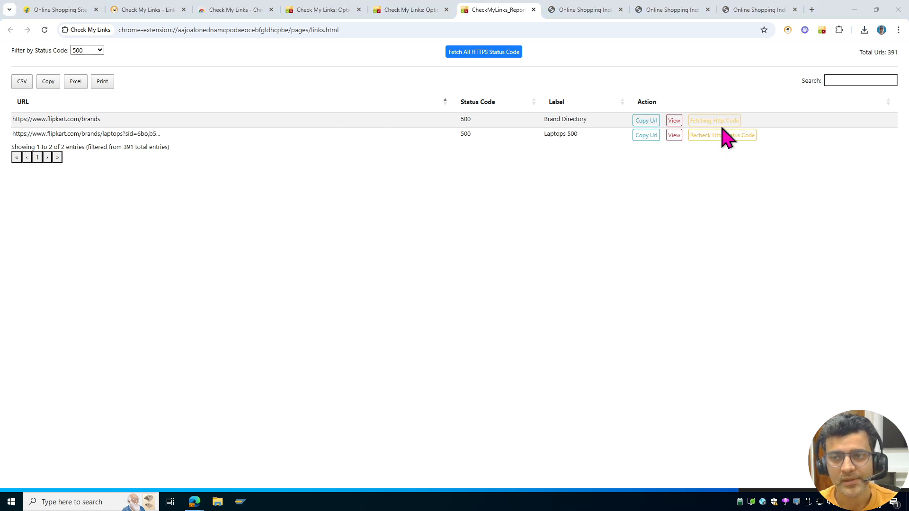
{"action": "left_click", "coordinate": [716, 137]}
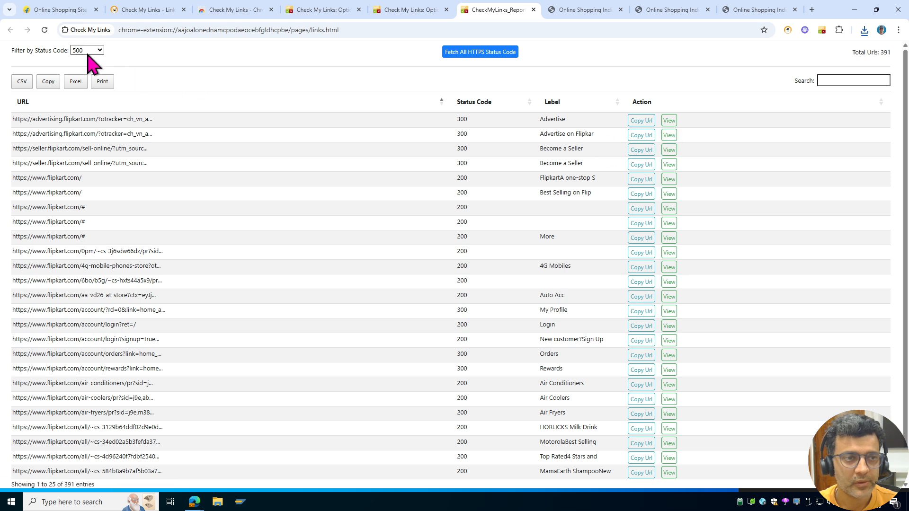
{"action": "scroll", "coordinate": [303, 285], "scroll_direction": "down", "scroll_amount": 1}
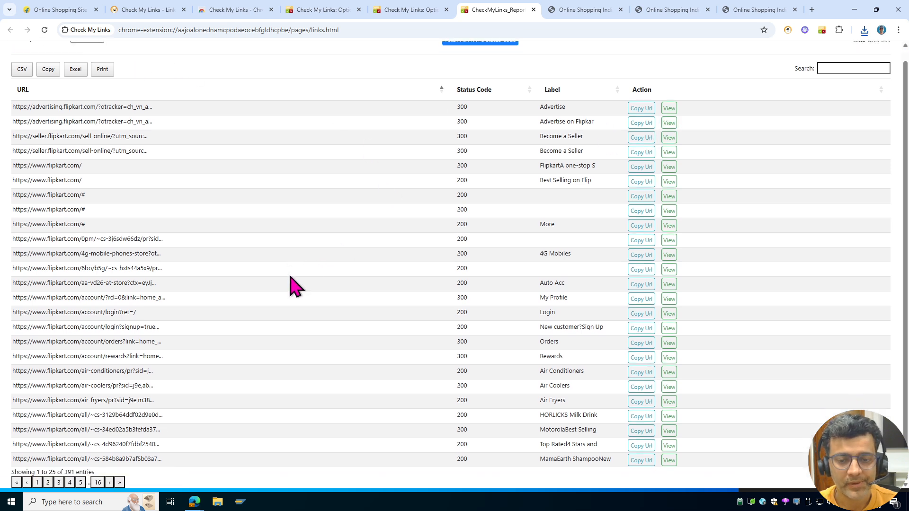
{"action": "scroll", "coordinate": [293, 285], "scroll_direction": "up", "scroll_amount": 1}
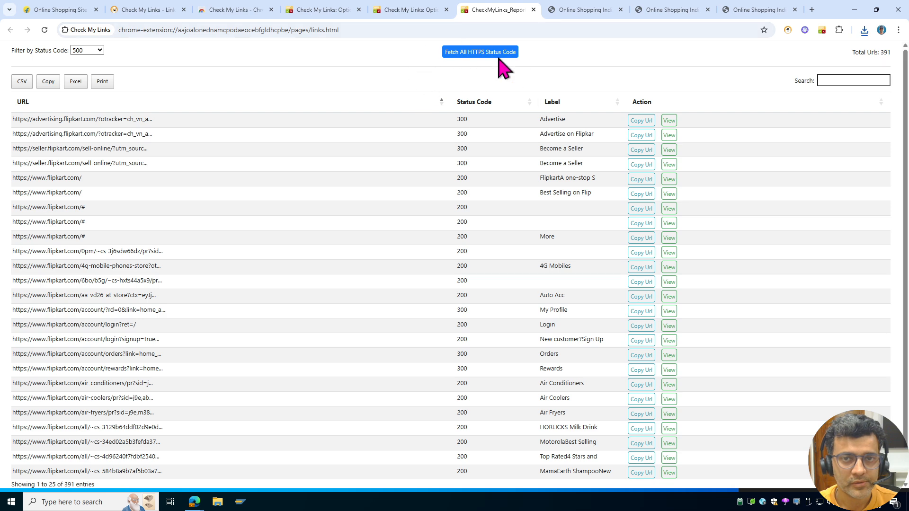
- Start and then stop fetching real status codes for the invalid links
{"action": "left_click", "coordinate": [497, 58]}
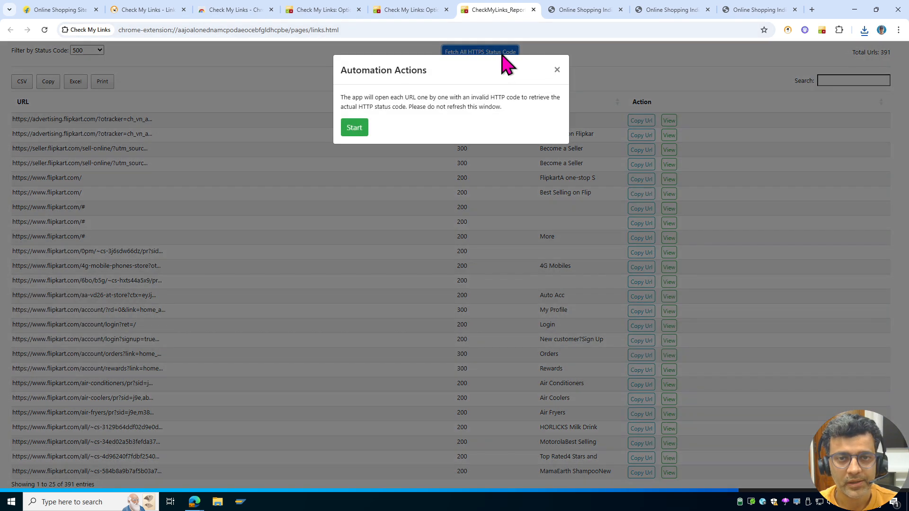
{"action": "left_click", "coordinate": [354, 128]}
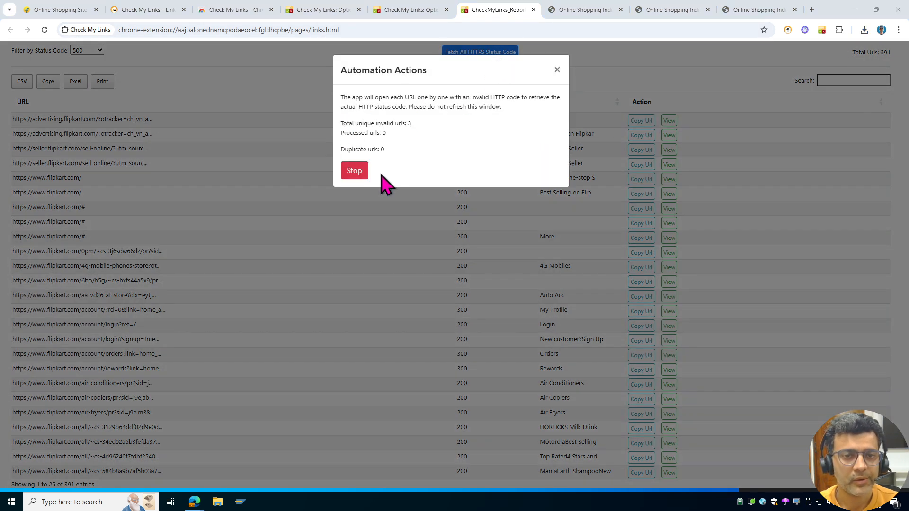
{"action": "left_click", "coordinate": [353, 171]}
- On the Flipkart results, recolour the 13 Valid redirect links from blue to gold (RGB 199, 172, 0)
{"action": "left_click", "coordinate": [135, 11]}
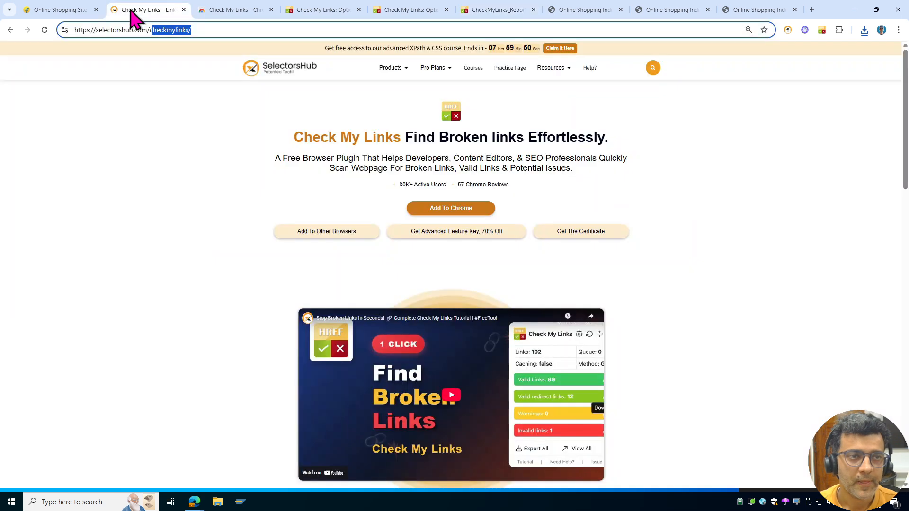
{"action": "left_click", "coordinate": [61, 10]}
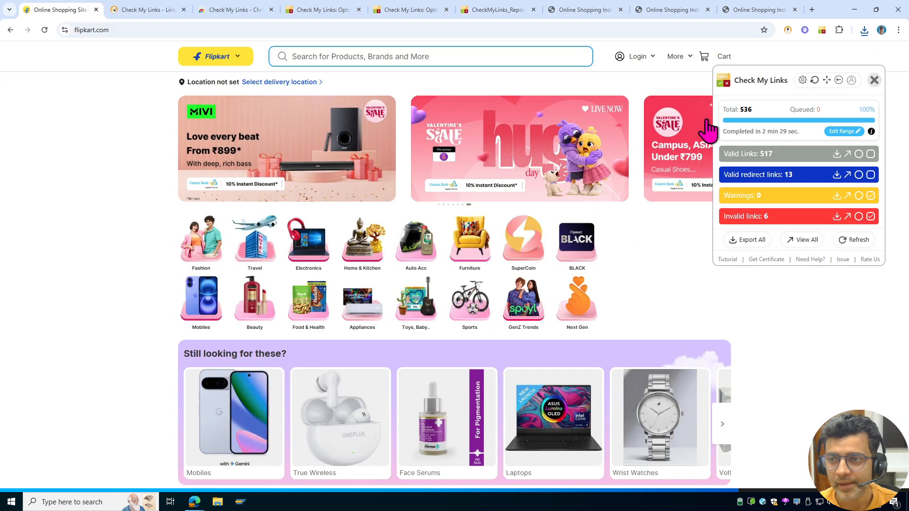
{"action": "left_click", "coordinate": [870, 175]}
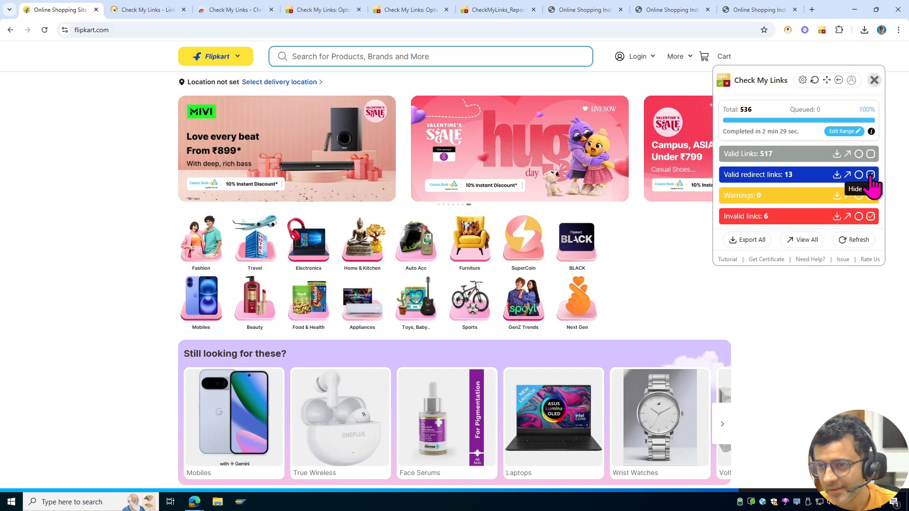
{"action": "left_click", "coordinate": [871, 175]}
{"action": "left_click", "coordinate": [859, 175]}
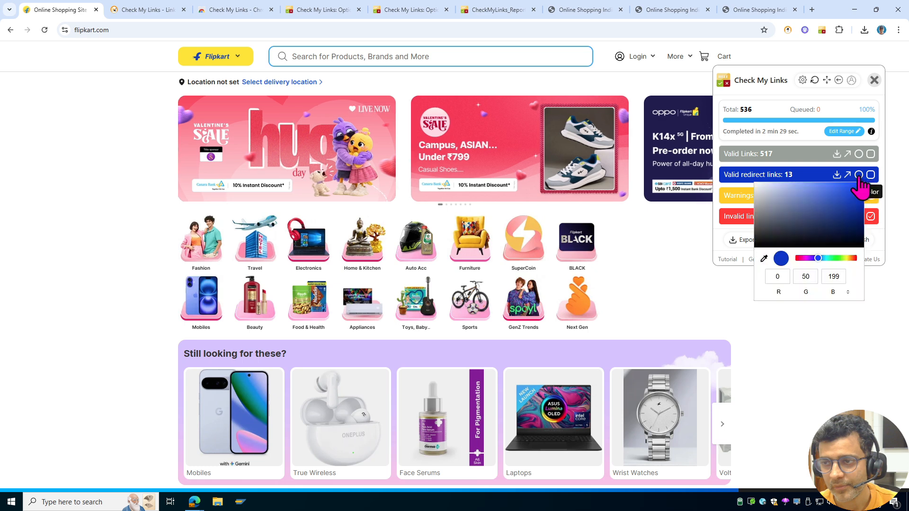
{"action": "left_click_drag", "start_coordinate": [824, 259], "coordinate": [847, 259]}
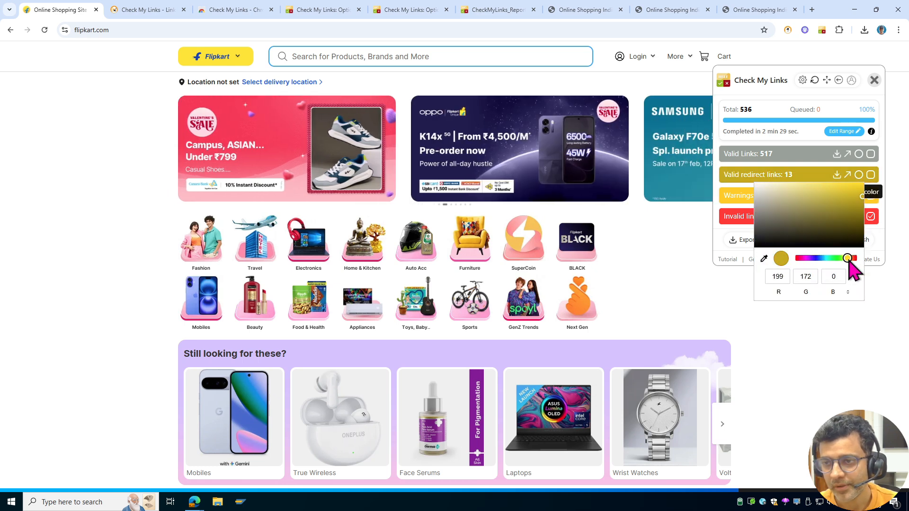
{"action": "left_click", "coordinate": [814, 334]}
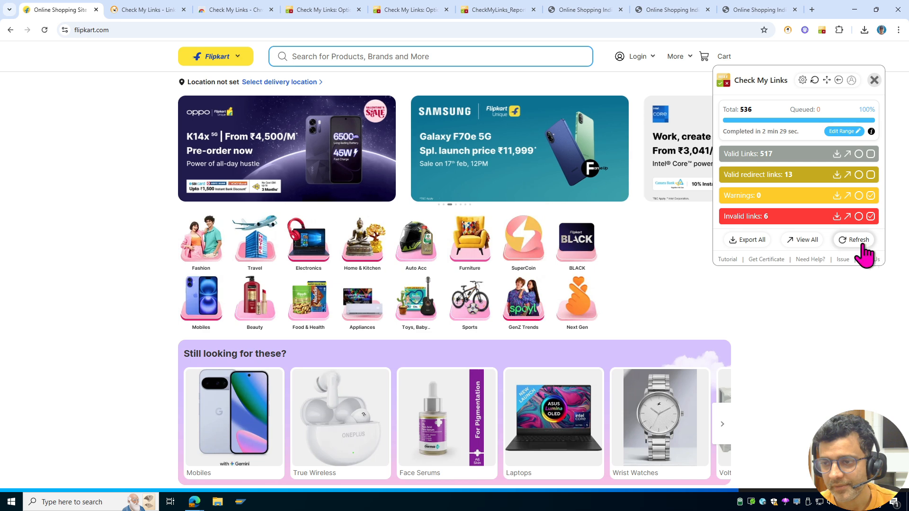
- Refresh the Check My Links scan, look through the extension Options, then return to Flipkart
{"action": "left_click", "coordinate": [861, 245]}
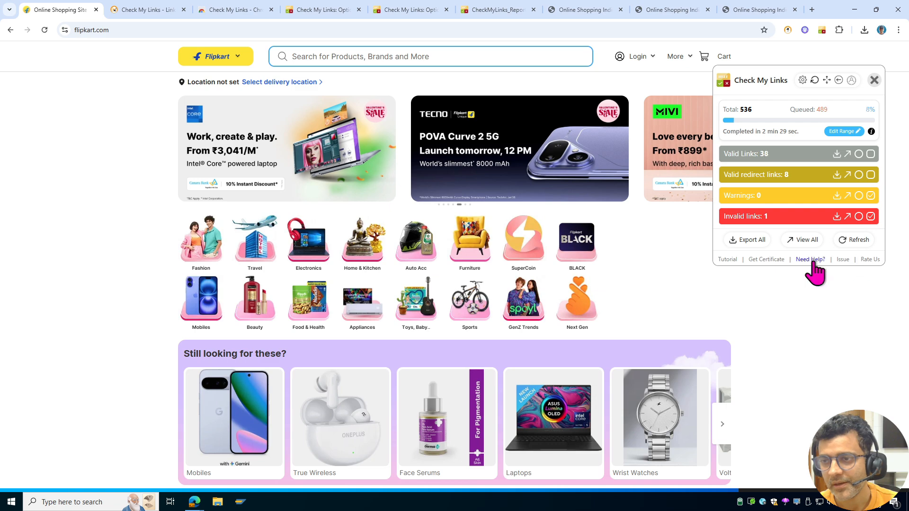
{"action": "left_click", "coordinate": [802, 80]}
{"action": "scroll", "coordinate": [516, 189], "scroll_direction": "down", "scroll_amount": 7}
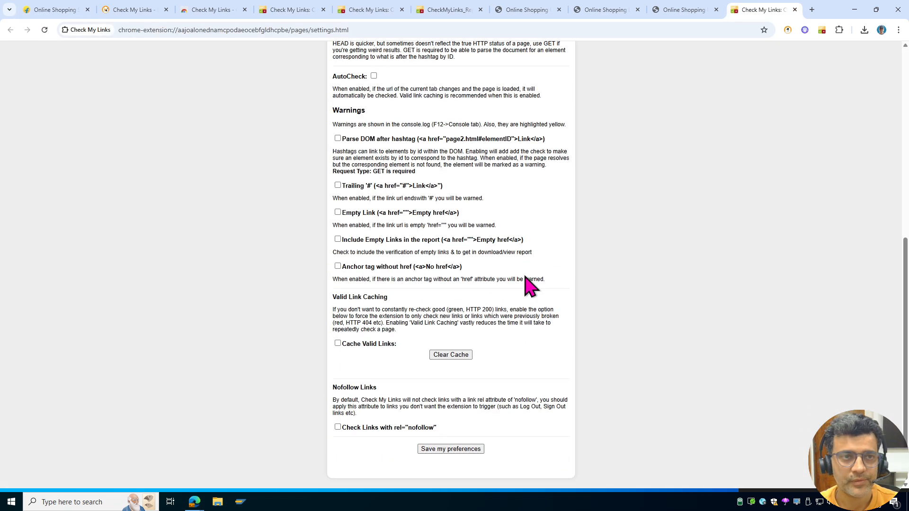
{"action": "scroll", "coordinate": [525, 285], "scroll_direction": "up", "scroll_amount": 7}
{"action": "left_click", "coordinate": [55, 9]}
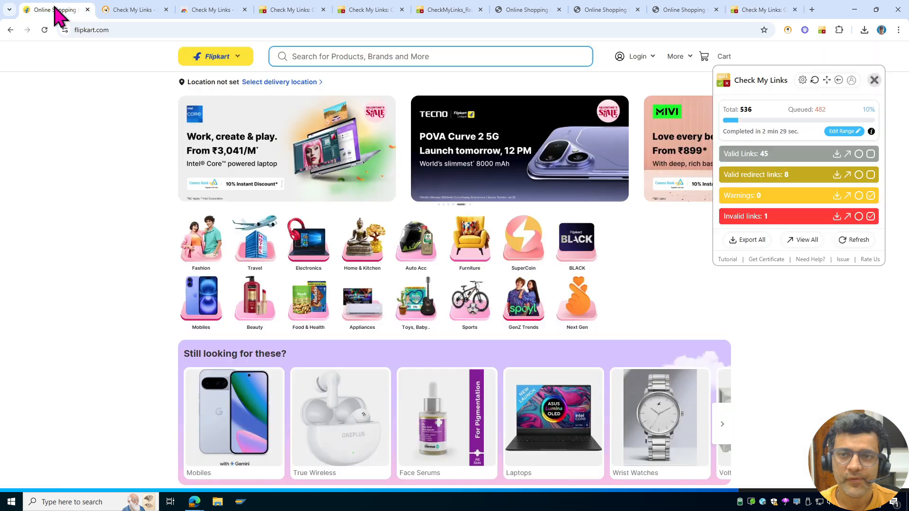